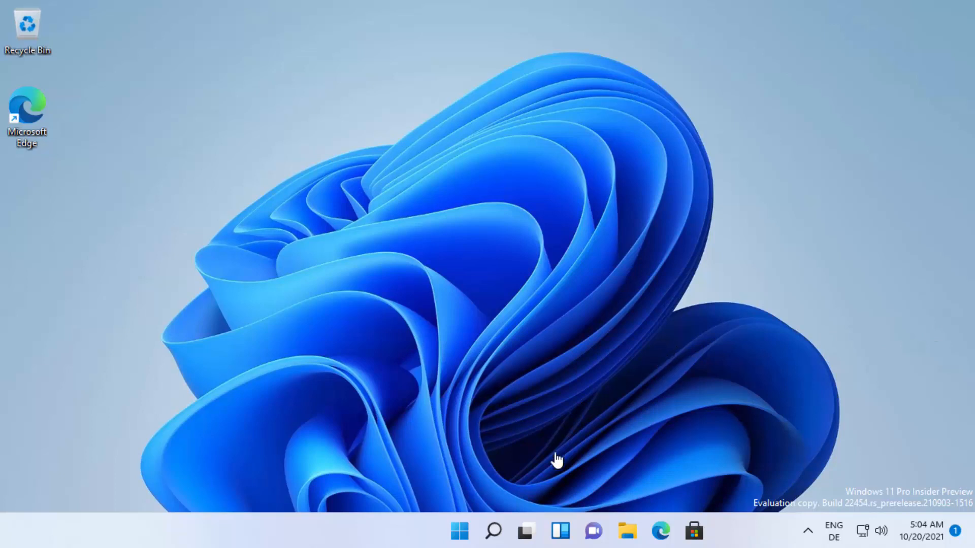
Search Windows for "partition", open "Create and format hard disk partitions" and reposition the Disk Management window
left_click(497, 533)
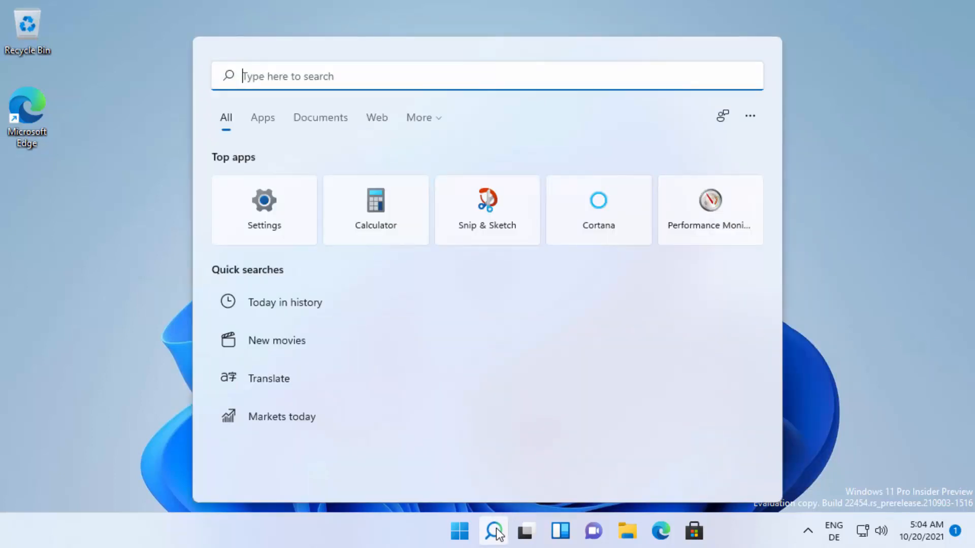
type("p")
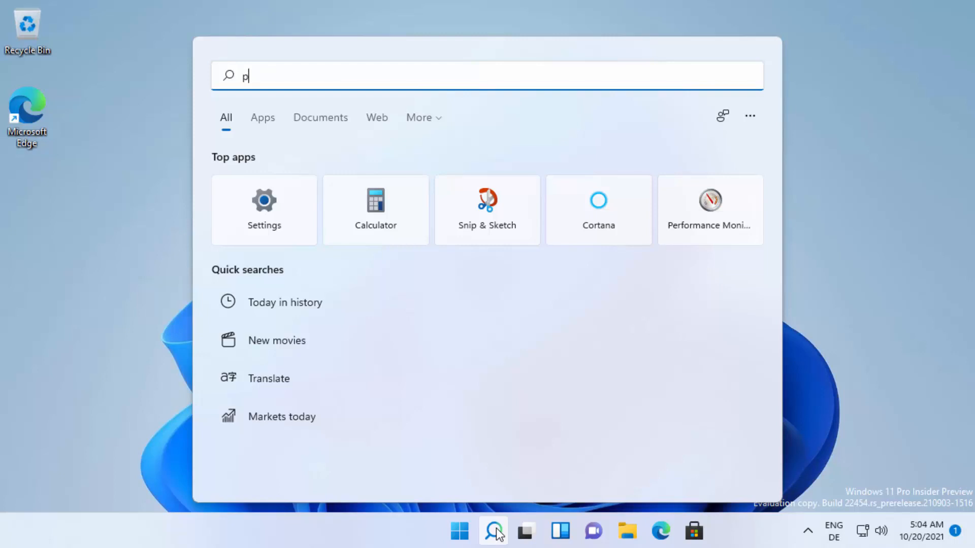
type("artition")
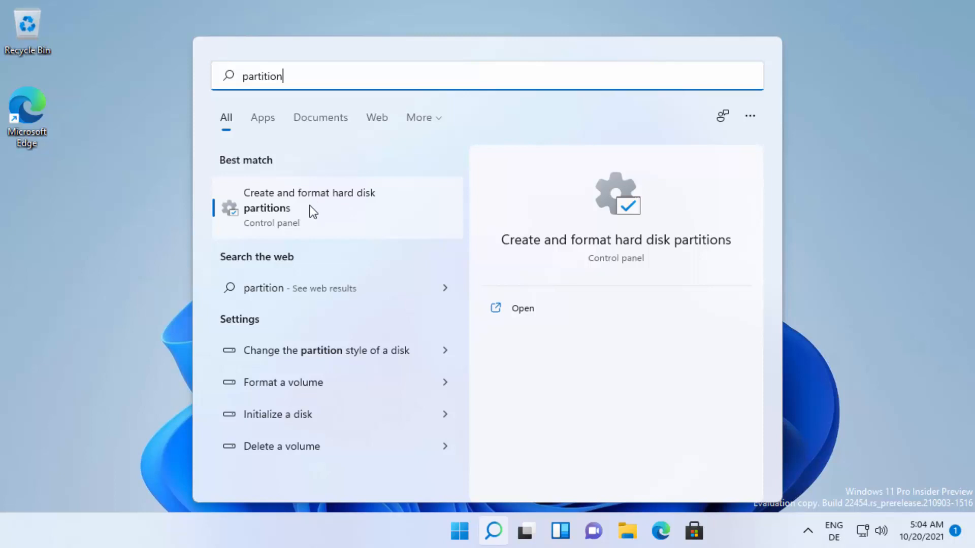
left_click(295, 213)
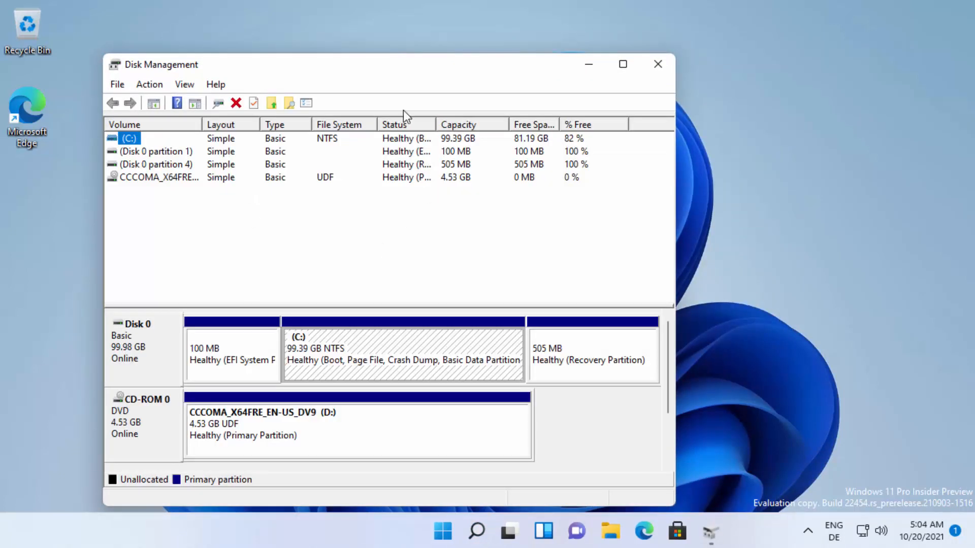
left_click_drag(446, 77, 512, 60)
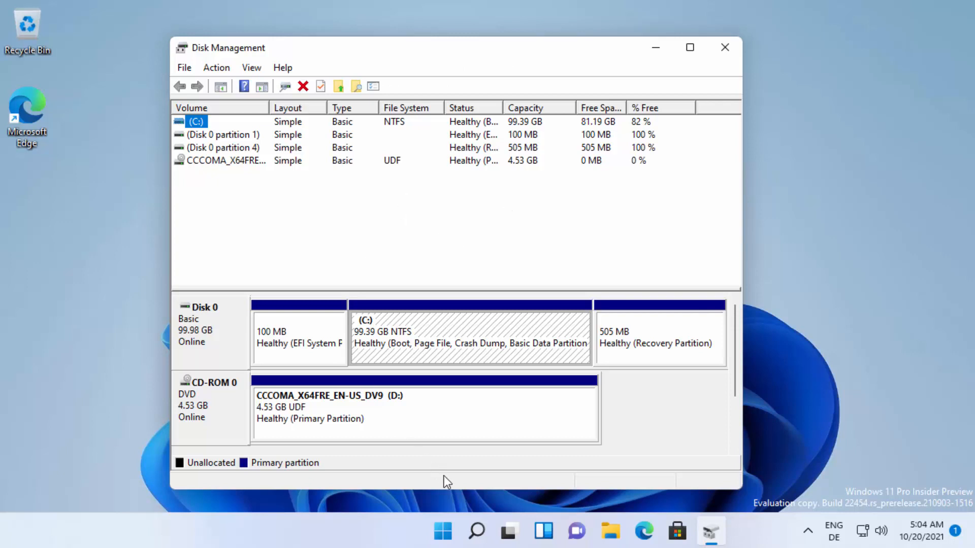
left_click(475, 531)
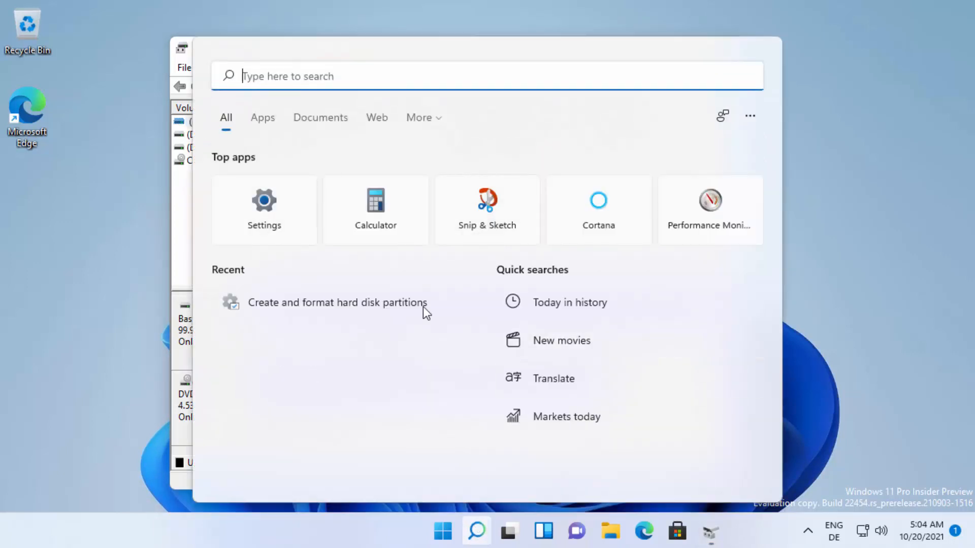
left_click(870, 349)
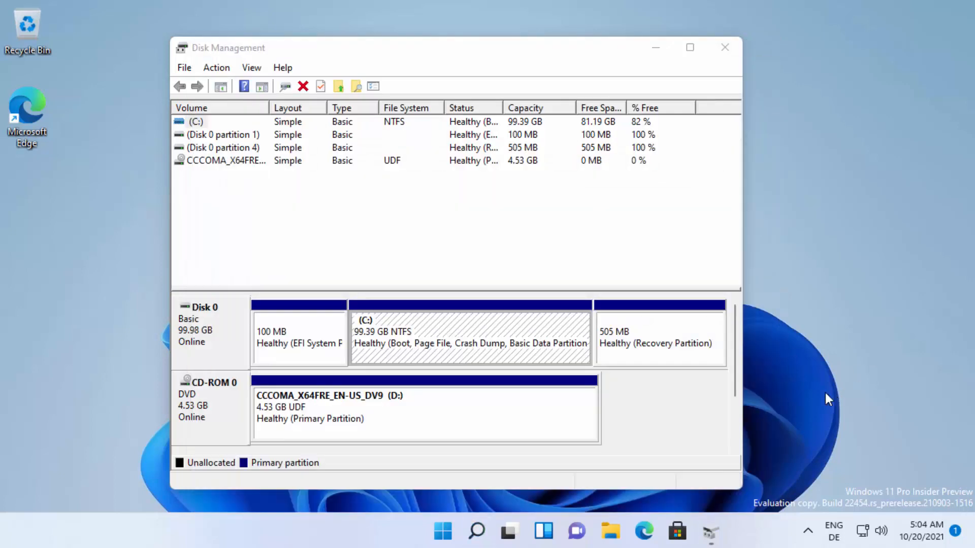
Switch to File Explorer, open Computer Management for This PC and show its Disk Management section
left_click(612, 533)
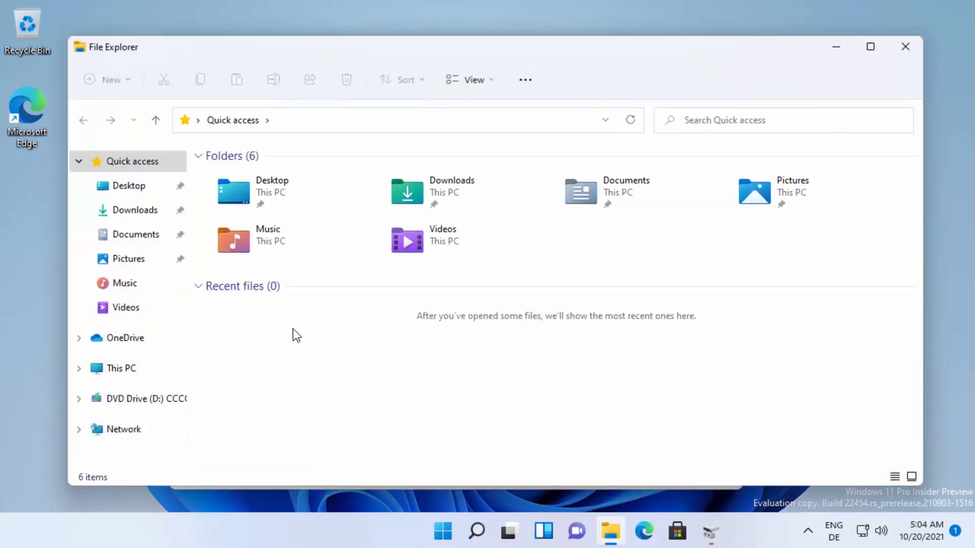
left_click(80, 162)
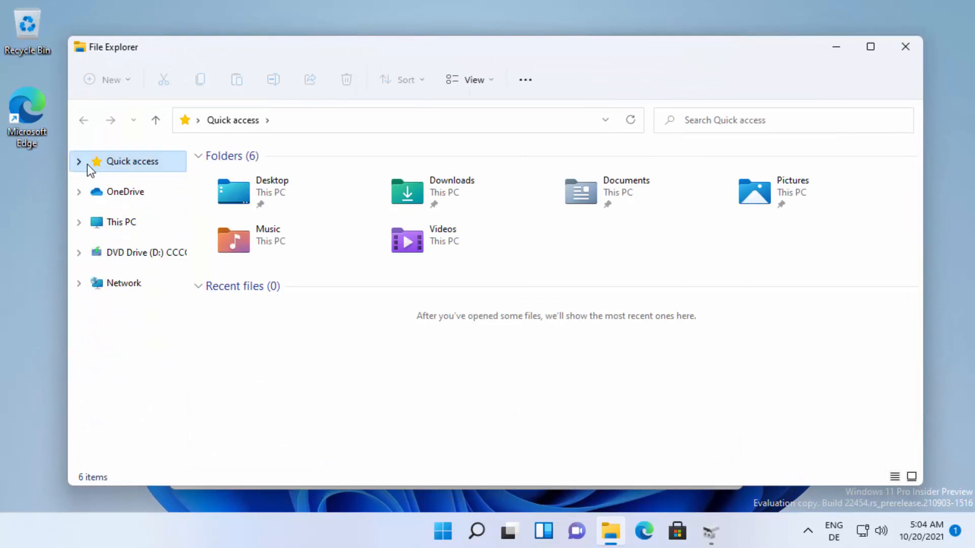
right_click(135, 232)
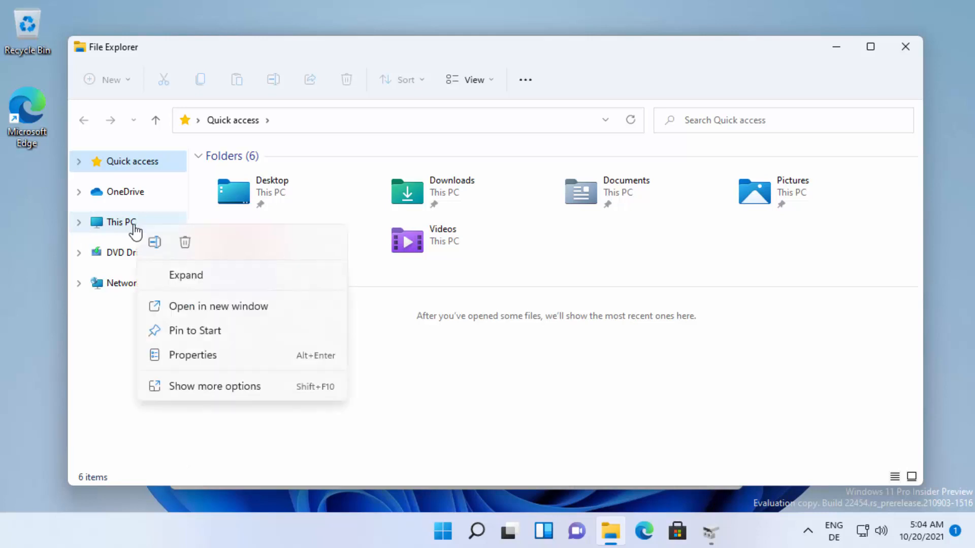
left_click(202, 388)
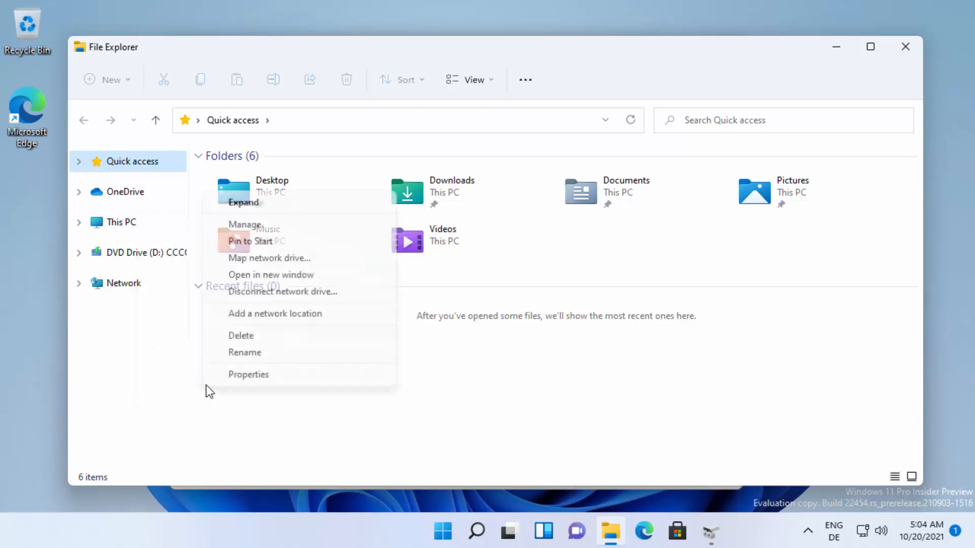
left_click(245, 225)
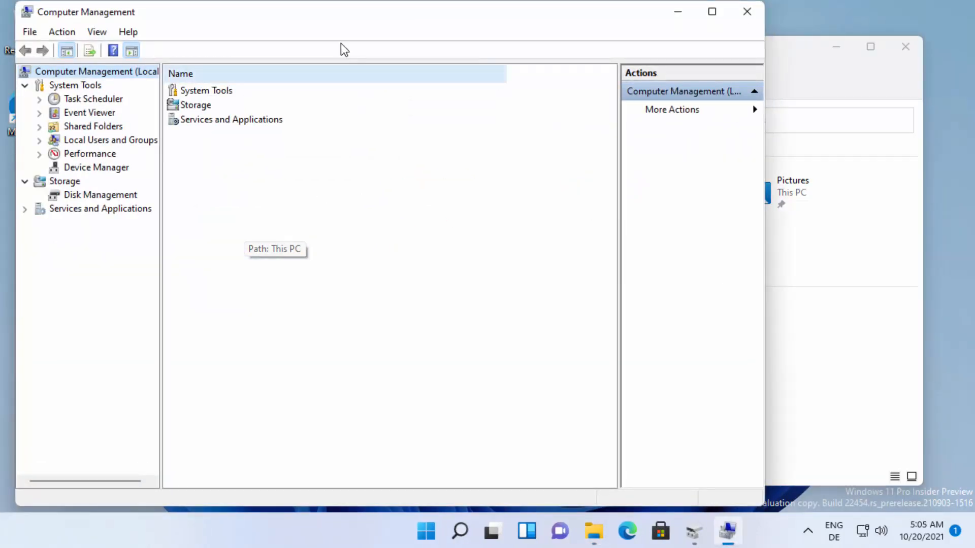
left_click_drag(331, 14, 443, 19)
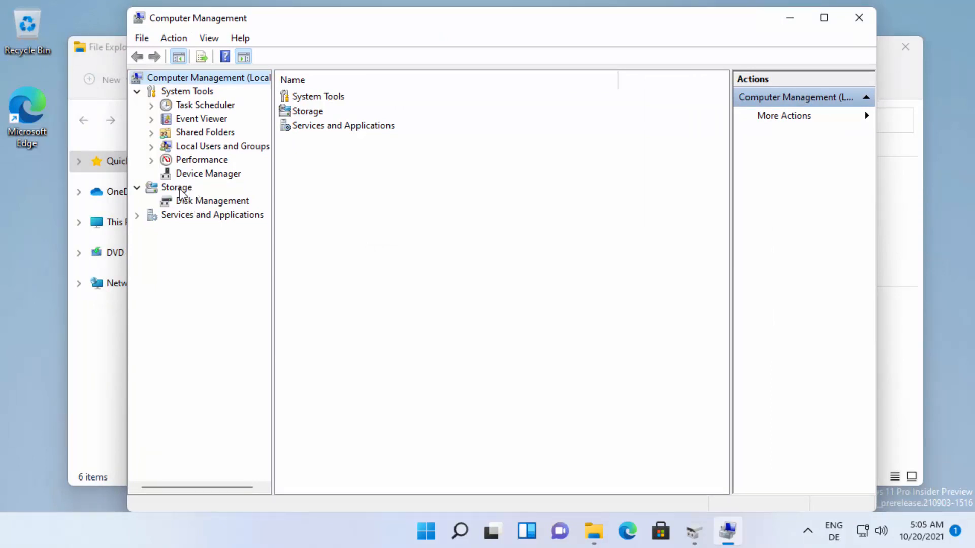
left_click(198, 201)
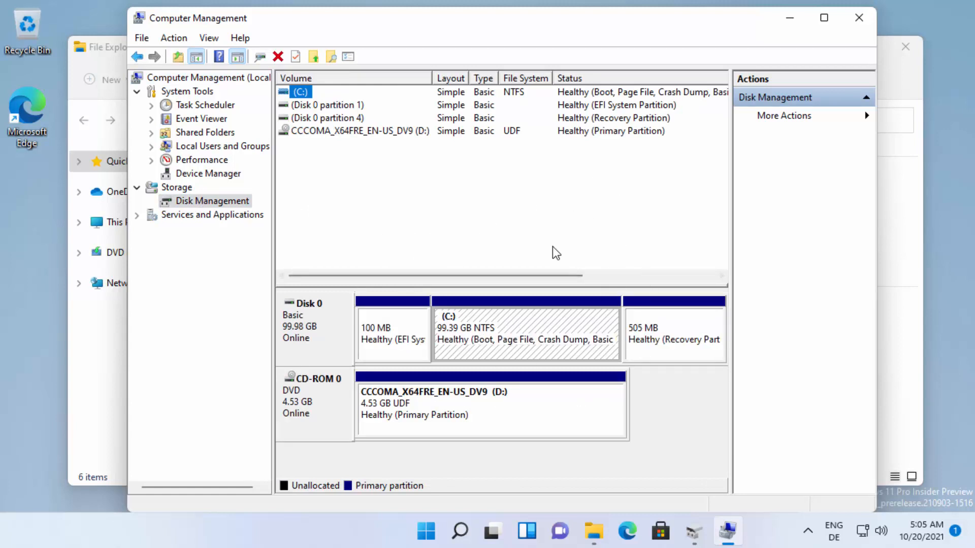
Close Computer Management and return to the separate Disk Management window, maximized
left_click(858, 18)
left_click(835, 47)
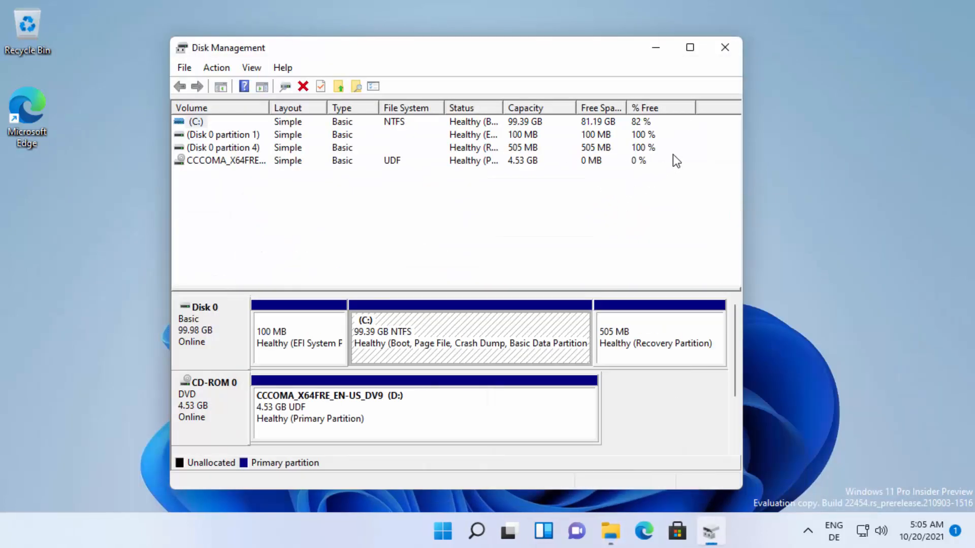
left_click(691, 50)
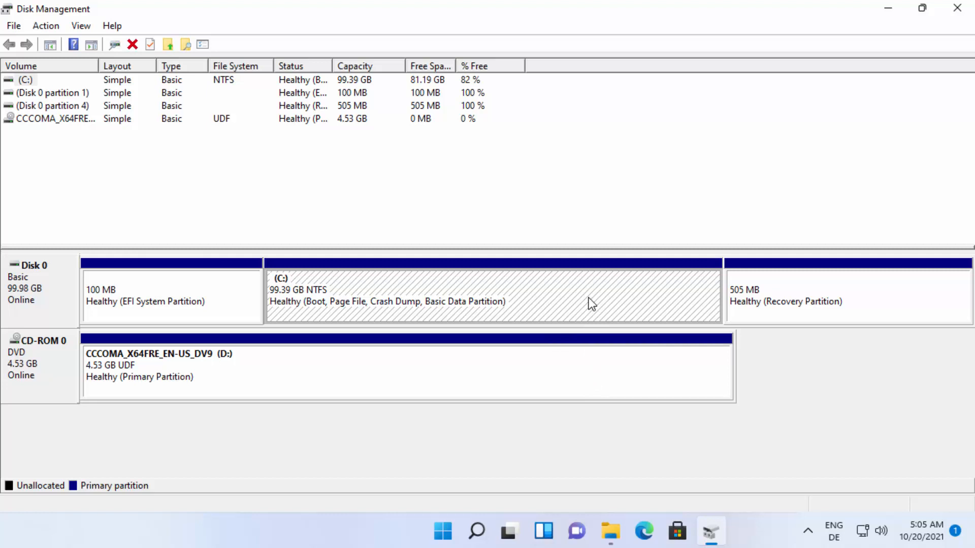
View the drives under This PC in File Explorer, and return to Disk Management
left_click(609, 532)
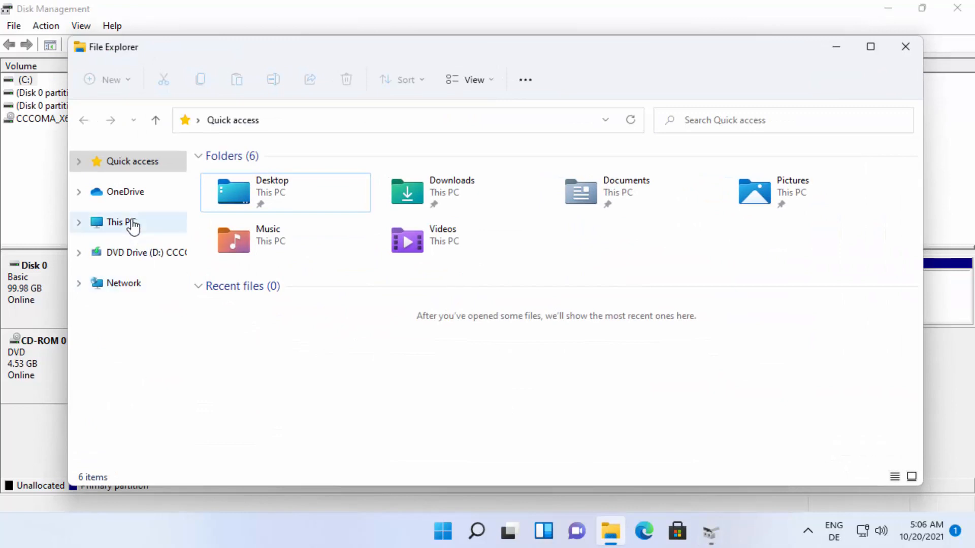
left_click(133, 225)
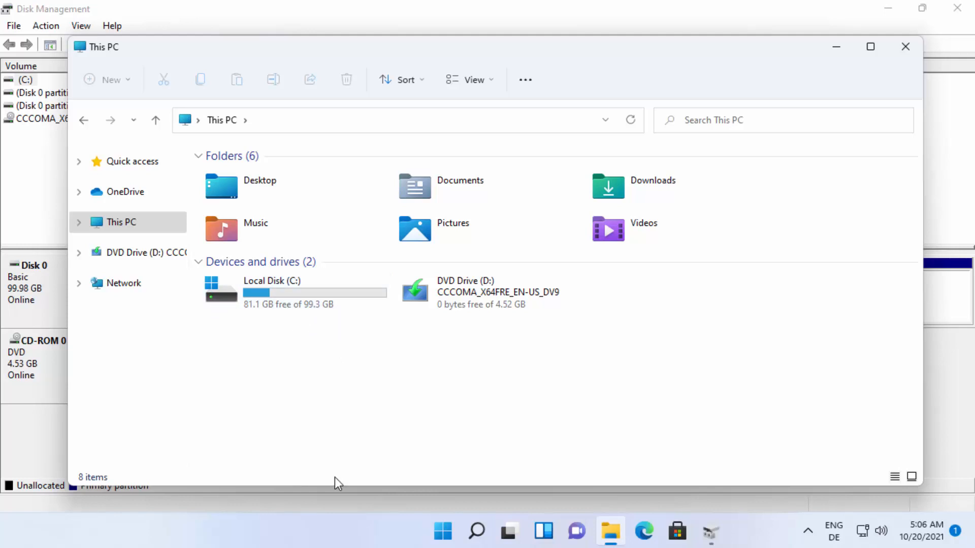
left_click(343, 498)
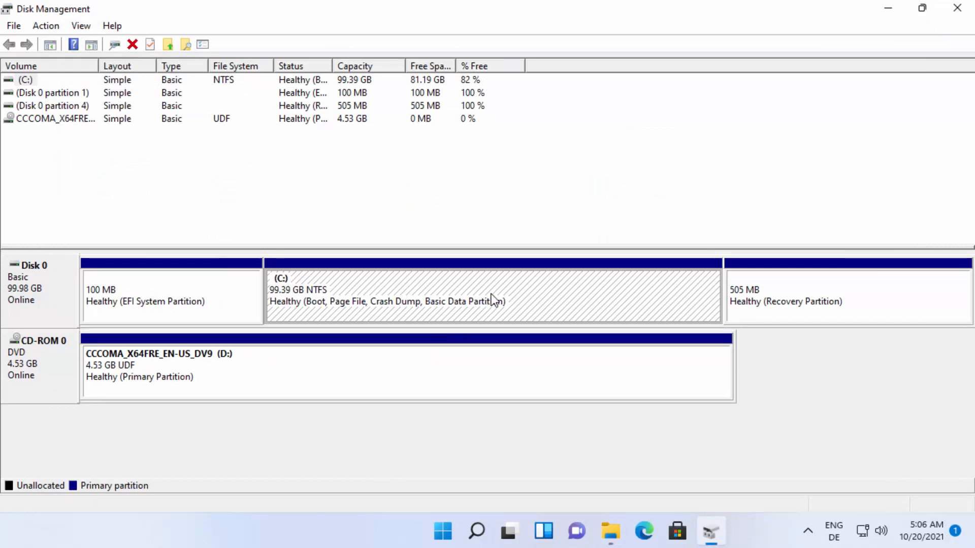
Shrink the C: volume on Disk 0 by 10000 MB
right_click(558, 292)
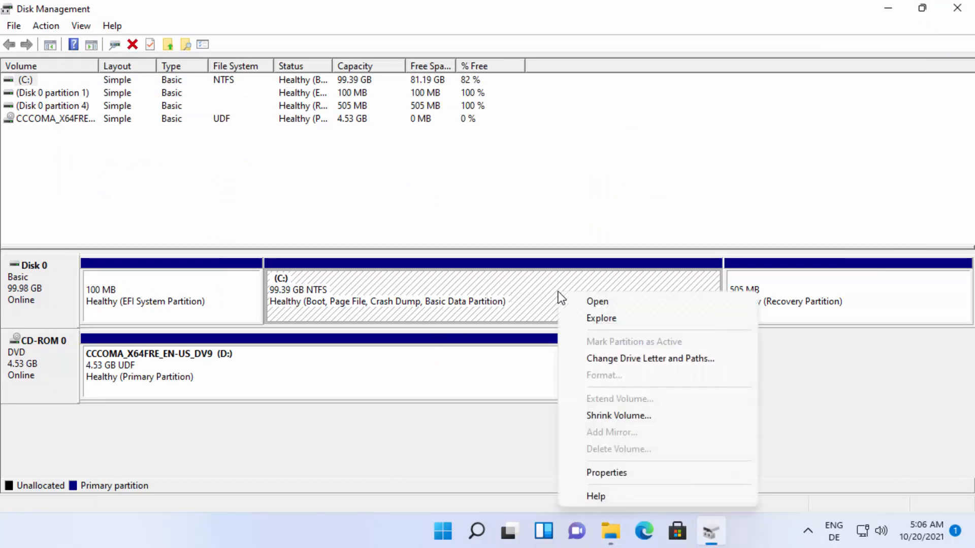
left_click(602, 415)
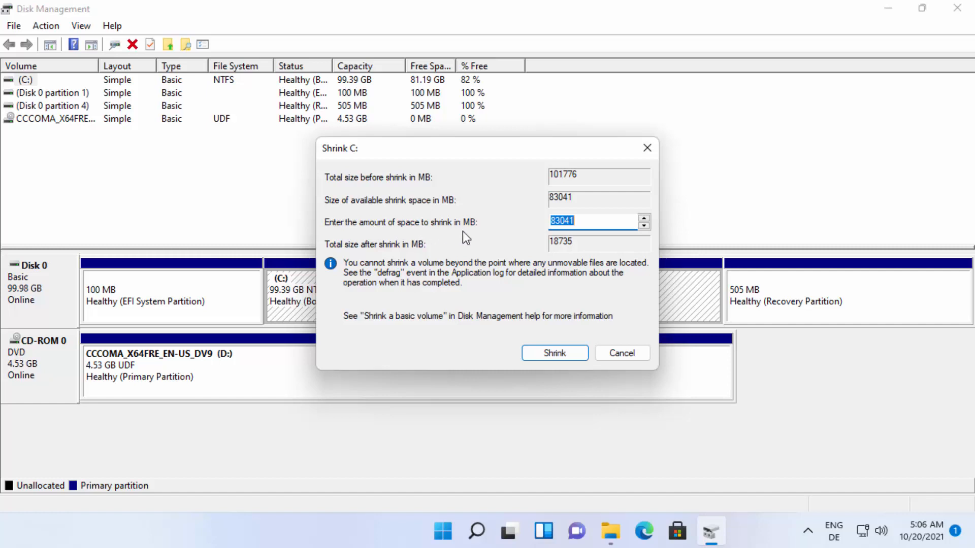
left_click_drag(465, 148, 533, 147)
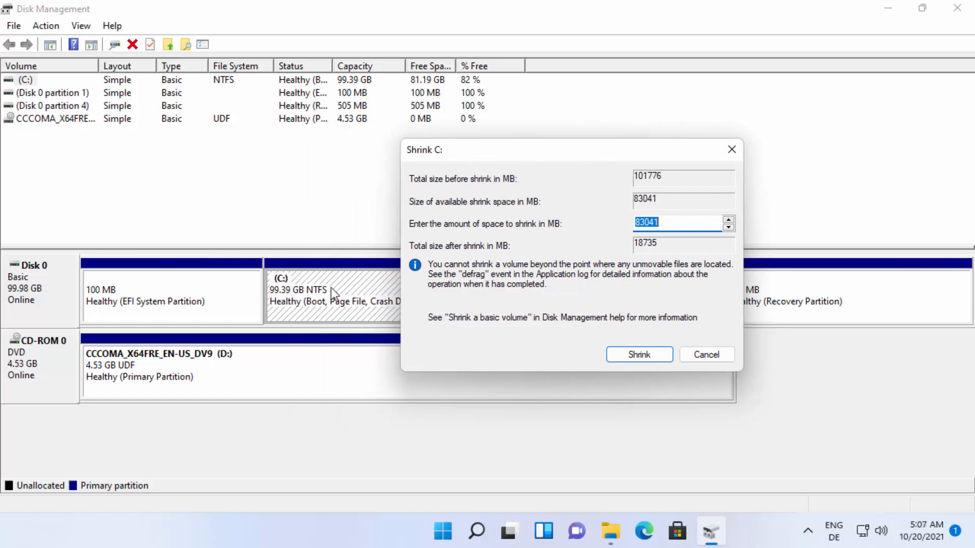
left_click(670, 222)
double_click(669, 221)
left_click(670, 221)
double_click(669, 221)
left_click(670, 222)
key("BackSpace")
key("BackSpace")
key("BackSpace")
key("BackSpace")
key("BackSpace")
type("10000")
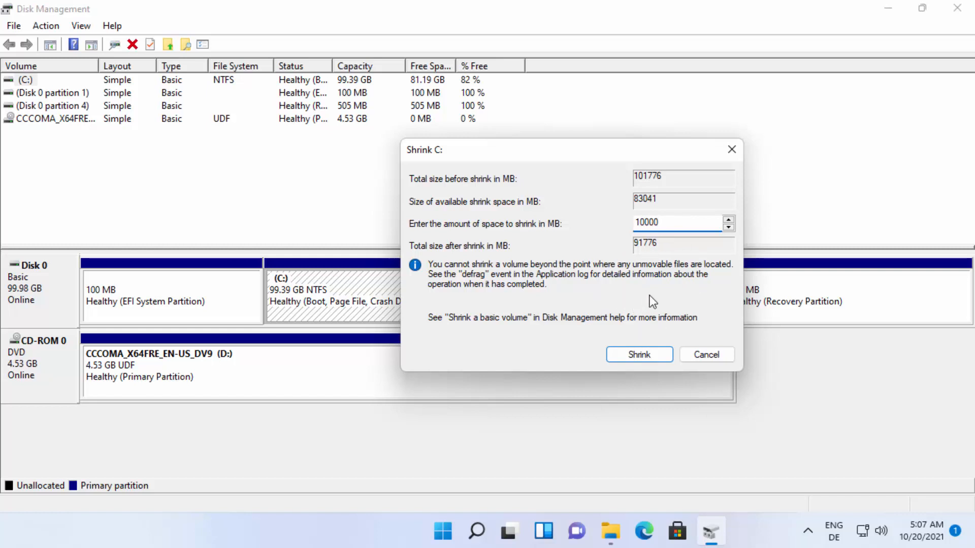
left_click(637, 354)
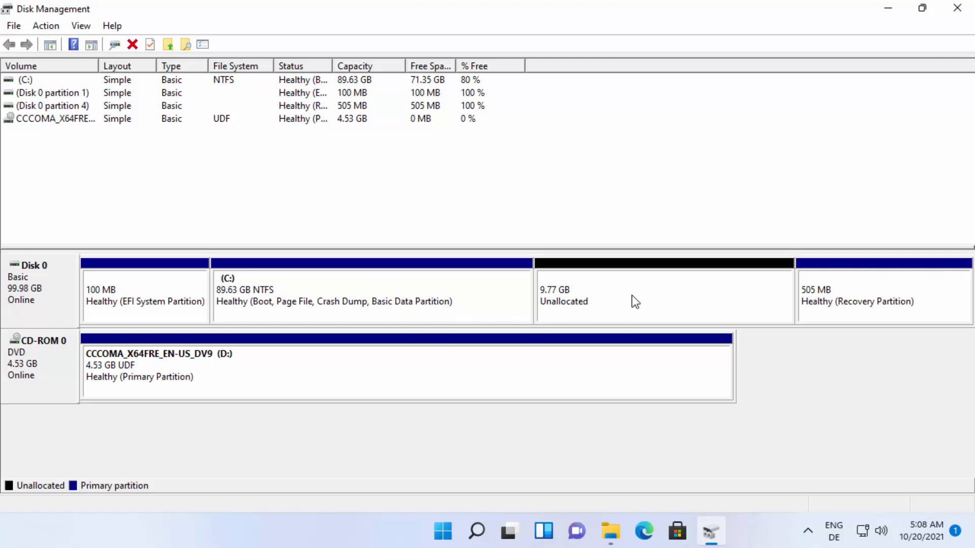
left_click(608, 293)
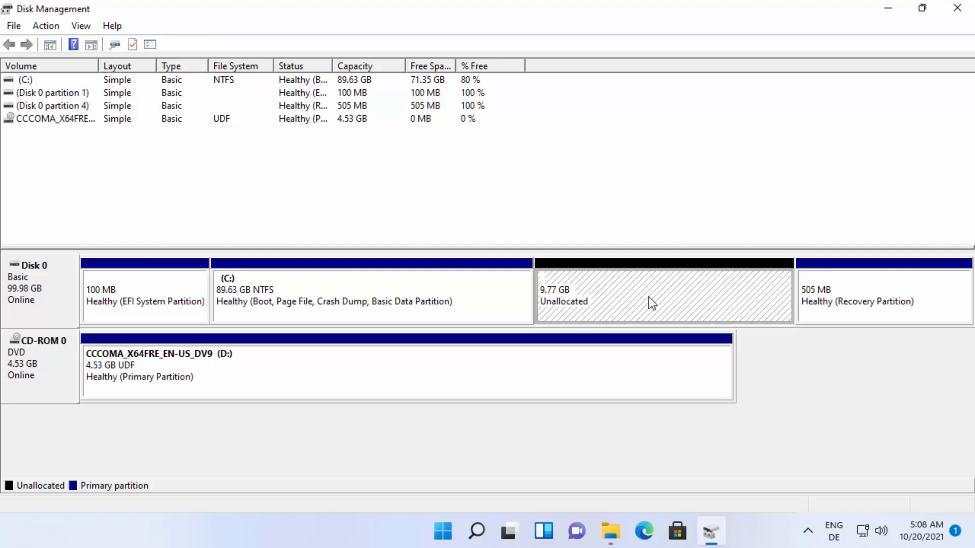
left_click(587, 404)
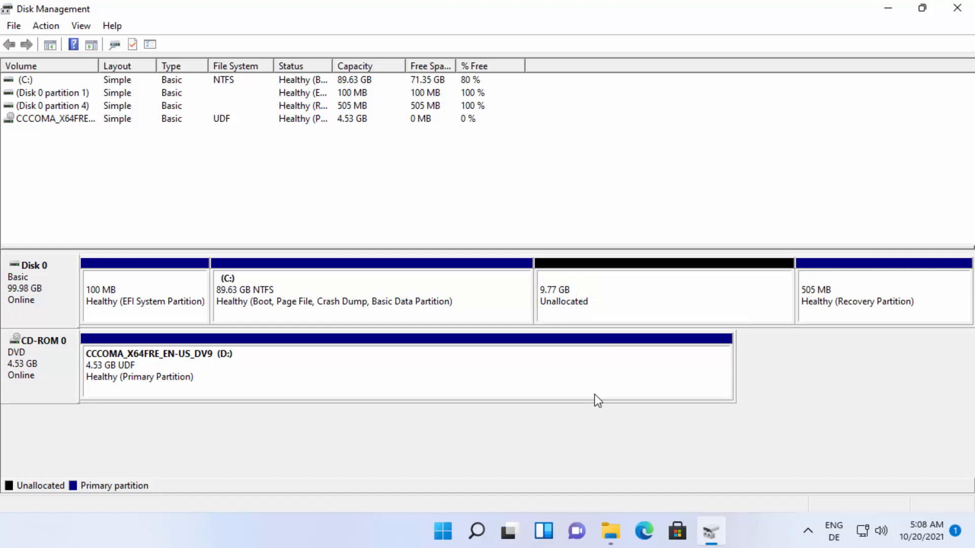
left_click(635, 289)
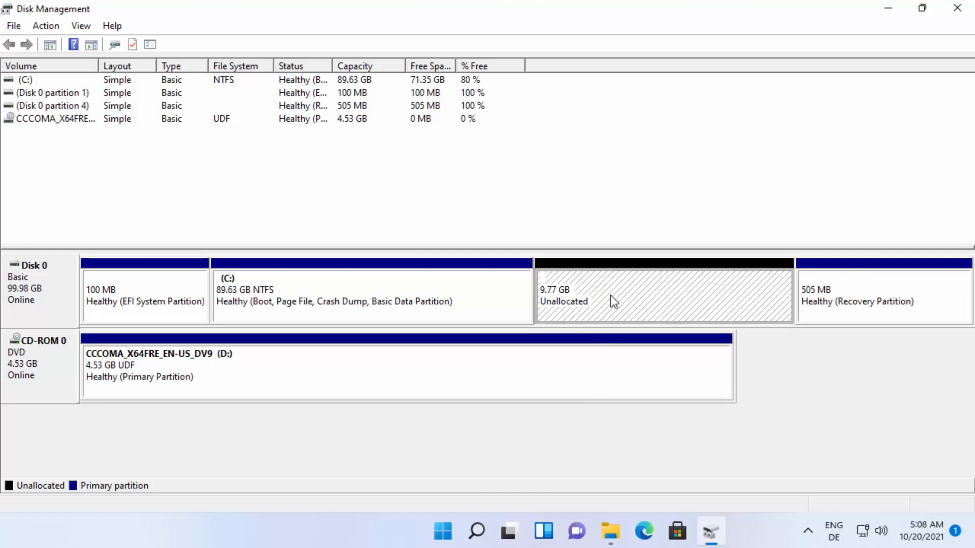
left_click(635, 419)
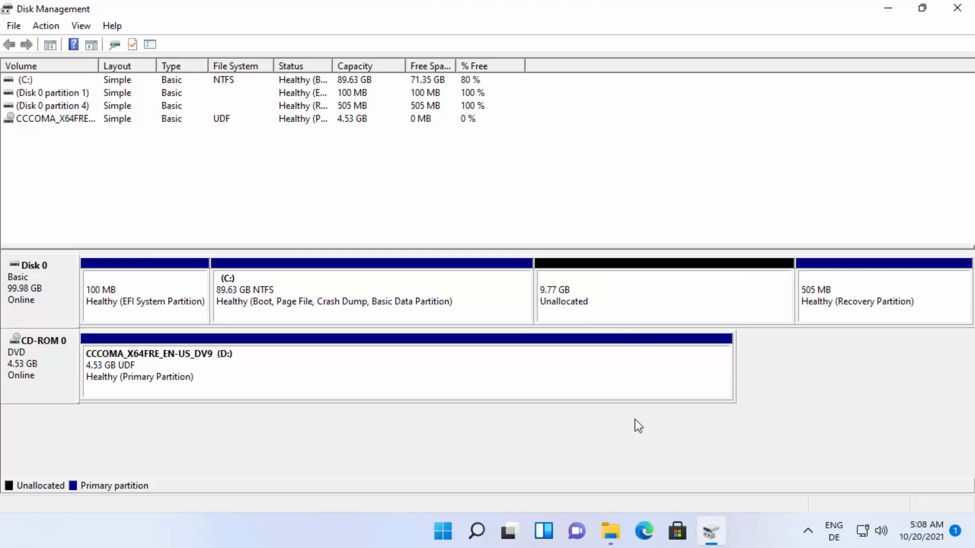
Start a new simple volume in Disk 0's unallocated space, accept the full 9999 MB size and proceed to the drive letter assignment
left_click(640, 296)
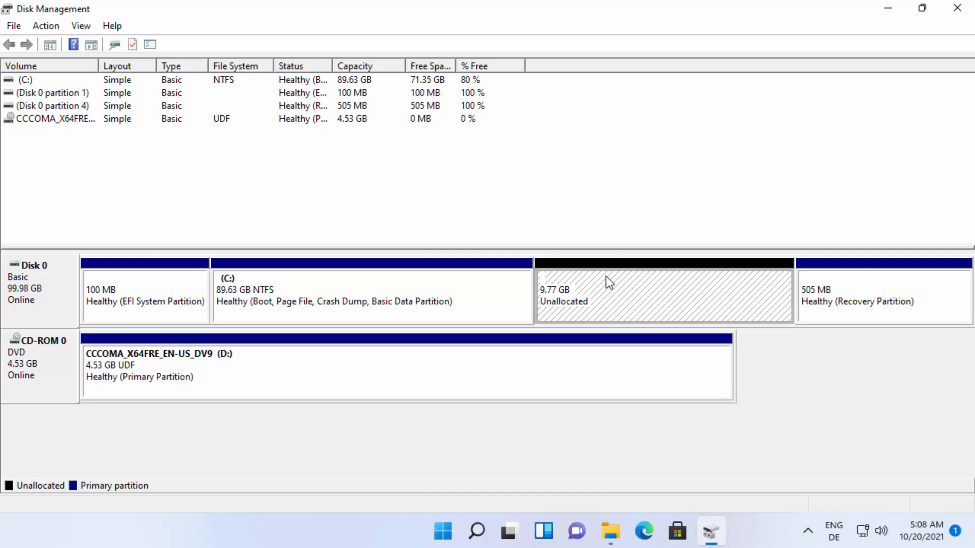
right_click(642, 288)
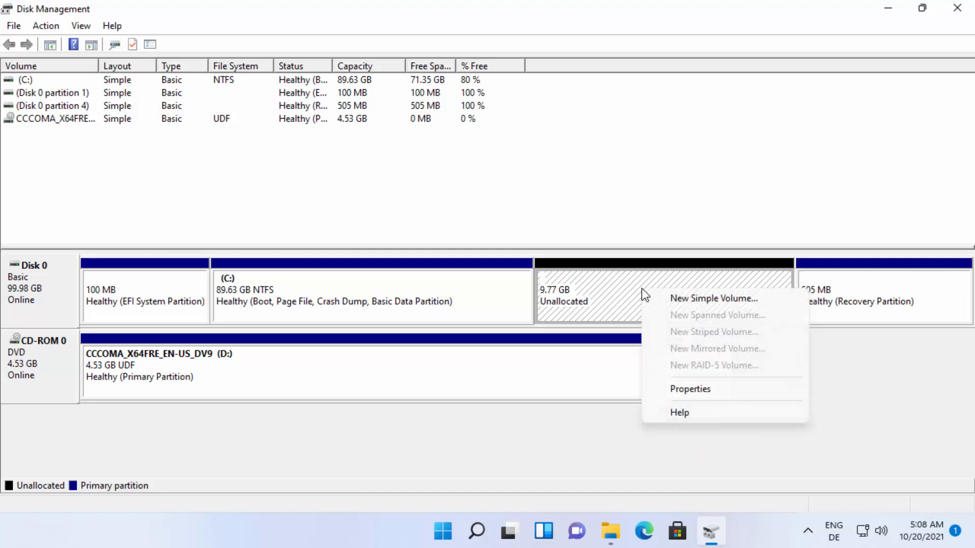
left_click(672, 300)
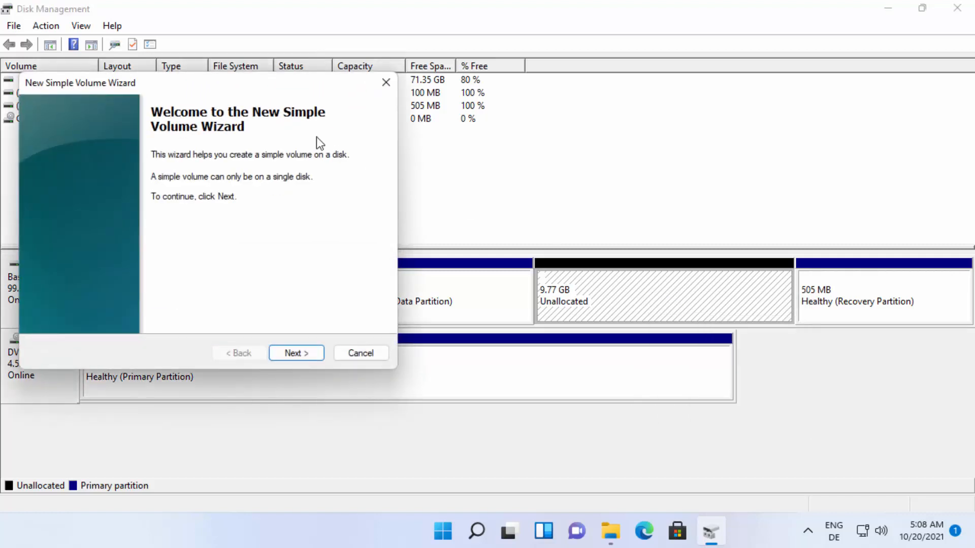
left_click_drag(261, 89, 557, 114)
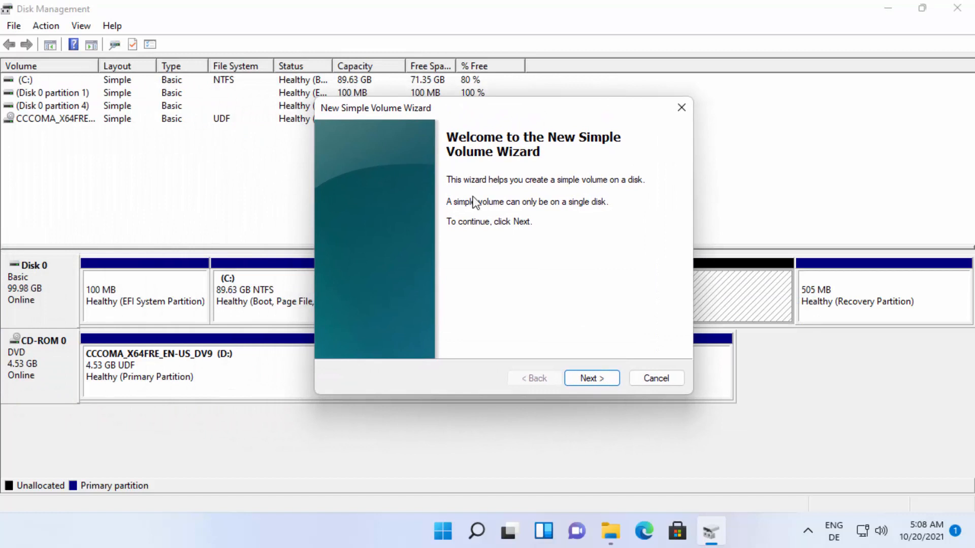
left_click(586, 378)
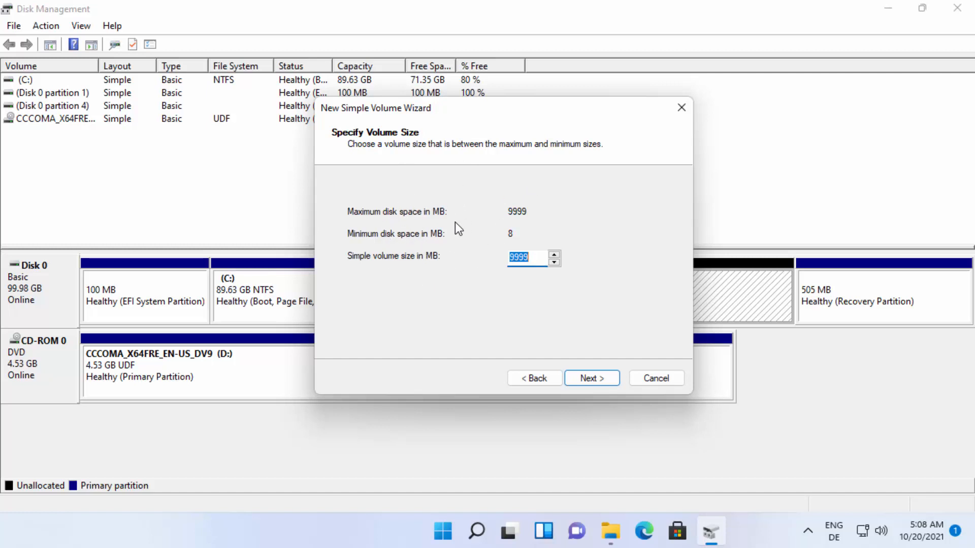
left_click(577, 377)
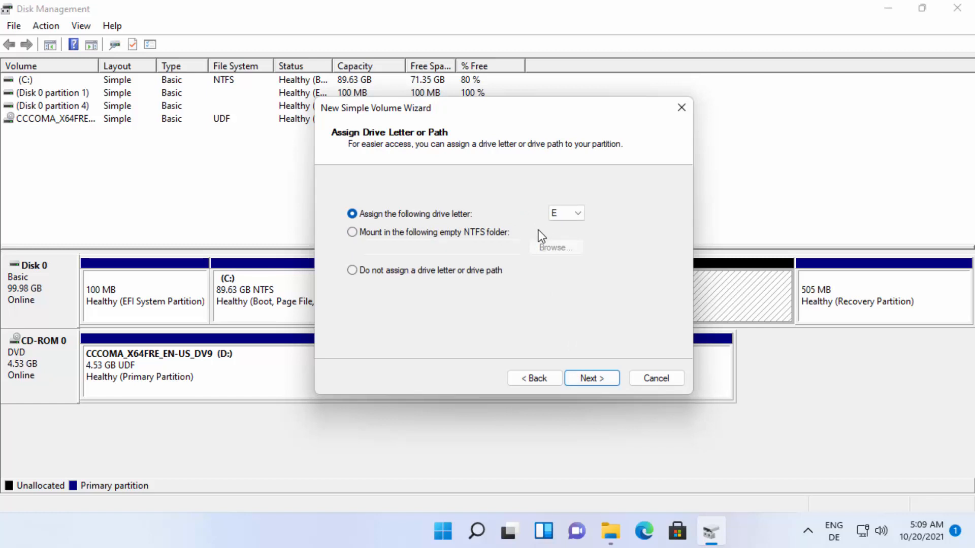
Check the existing drives under This PC, return to the New Simple Volume Wizard and assign drive letter E to the new volume
left_click(611, 531)
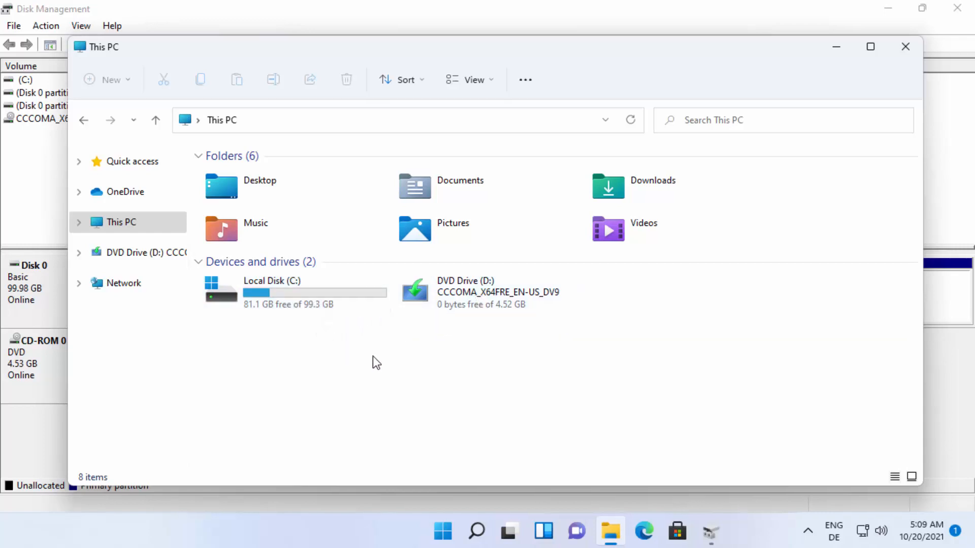
left_click(710, 533)
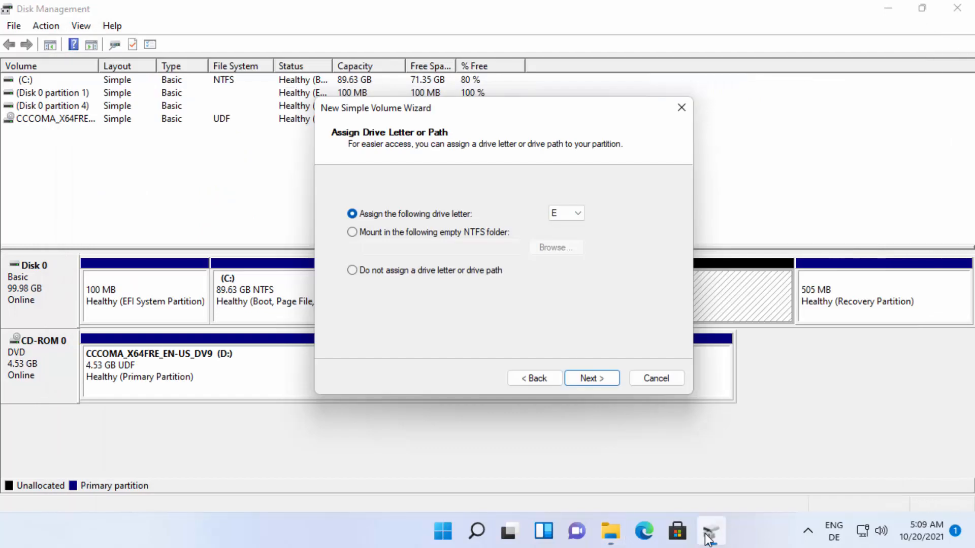
left_click(559, 215)
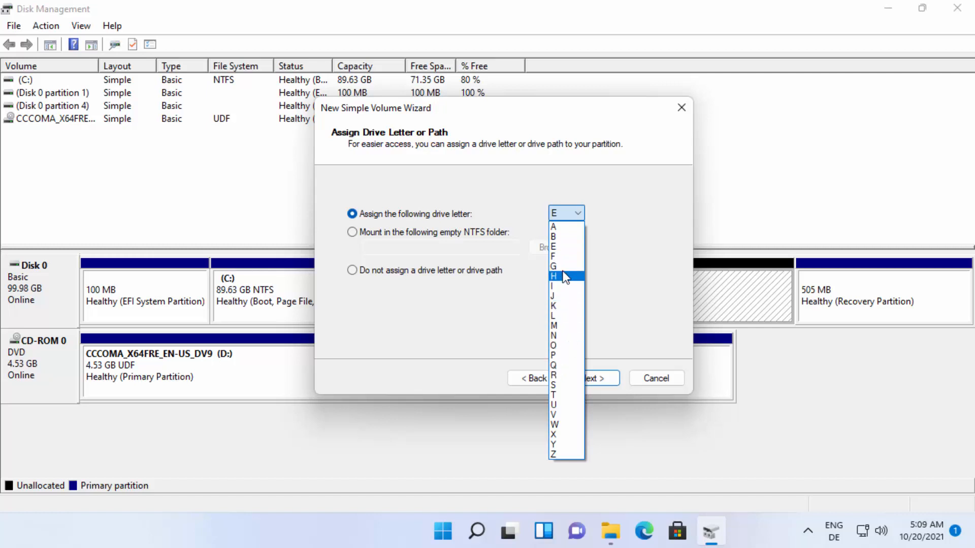
left_click(567, 248)
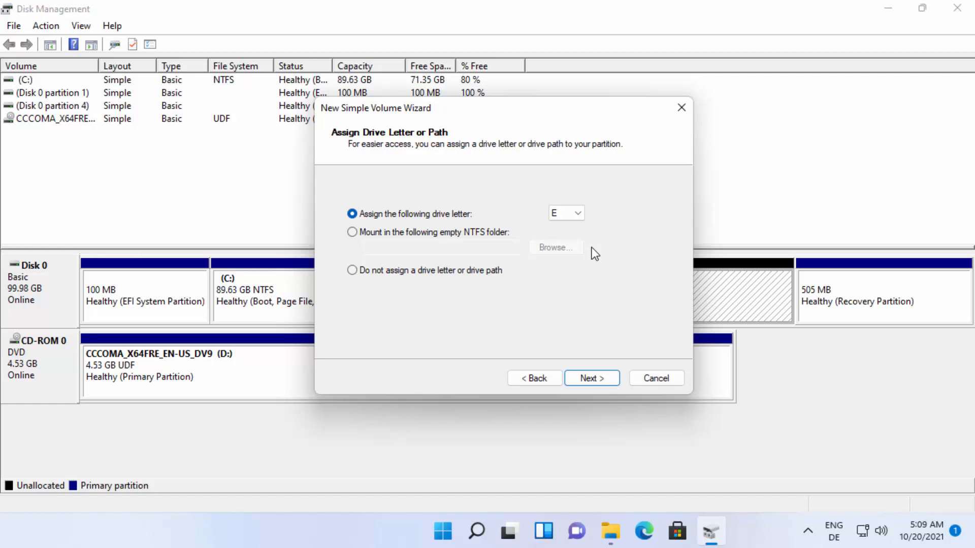
left_click(583, 382)
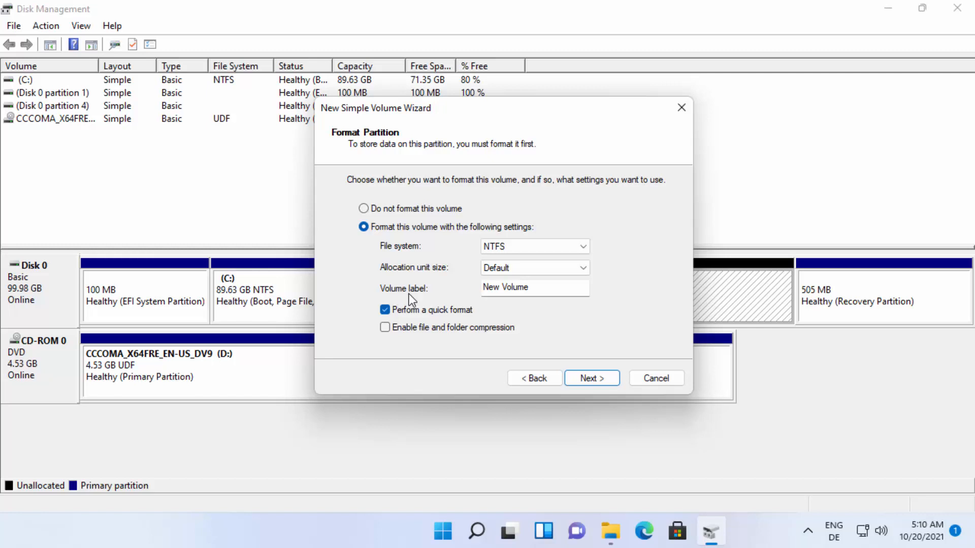
Label the new volume Data, keep NTFS, default allocation unit size and quick format, and finish creating the volume
double_click(531, 287)
key("BackSpace")
key("BackSpace")
key("BackSpace")
key("BackSpace")
key("BackSpace")
type("Data")
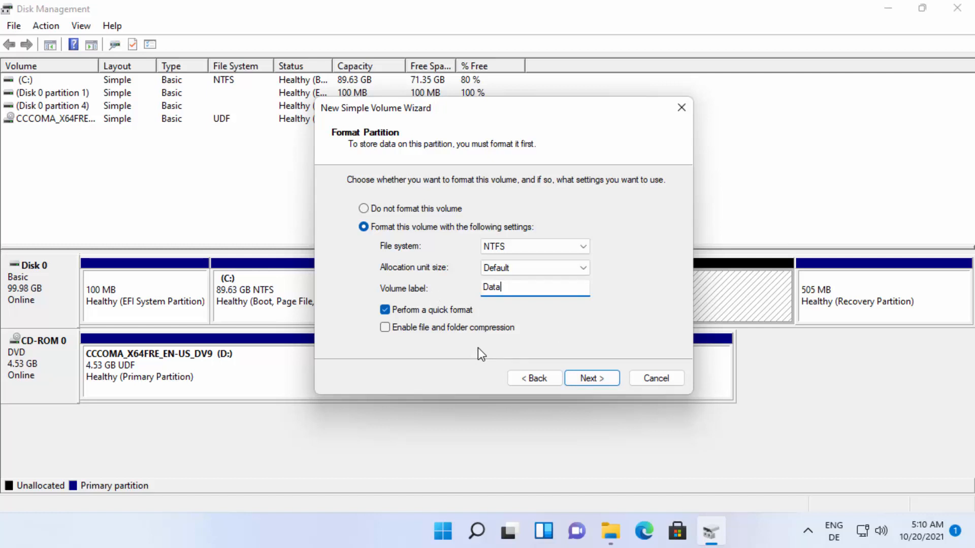
left_click(592, 378)
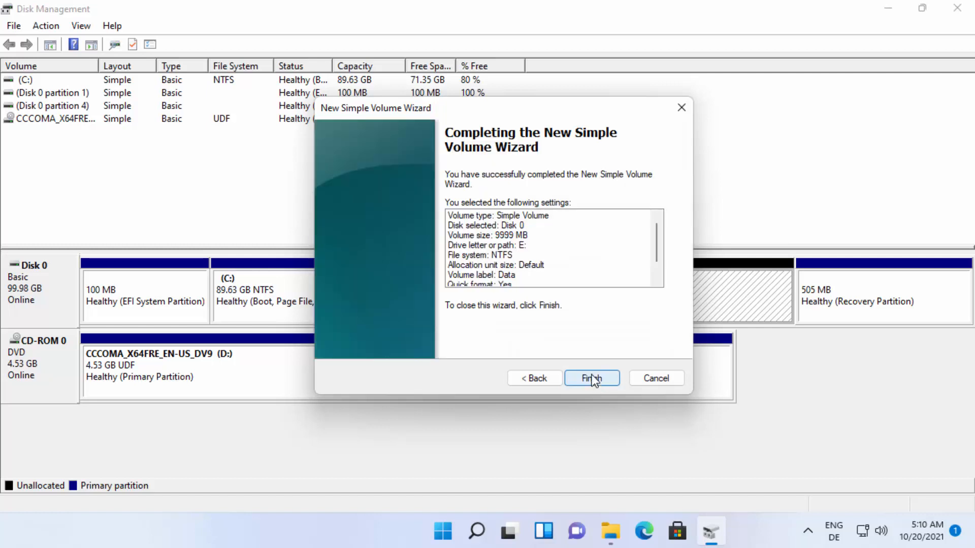
left_click(592, 379)
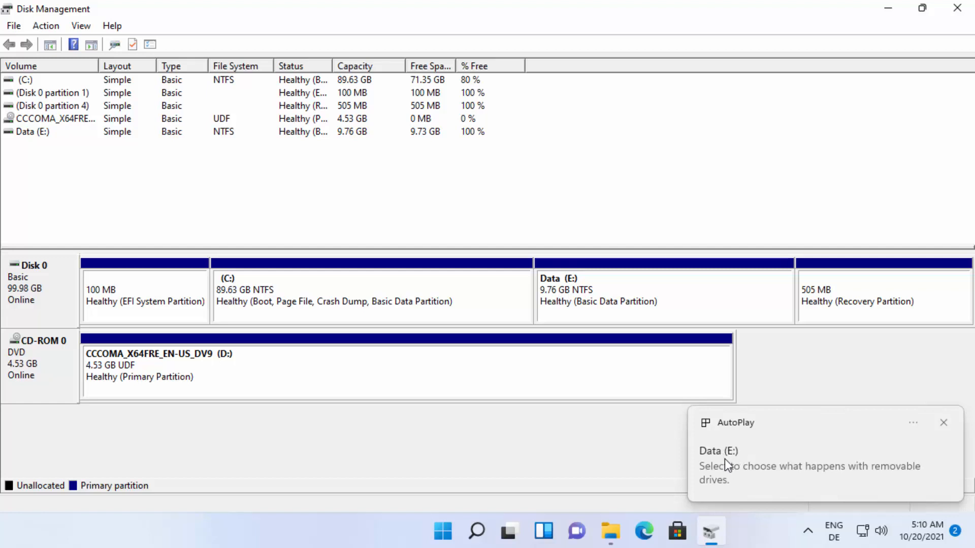
View the new Data (E:) drive under This PC in File Explorer, with Disk Management minimized
left_click(612, 534)
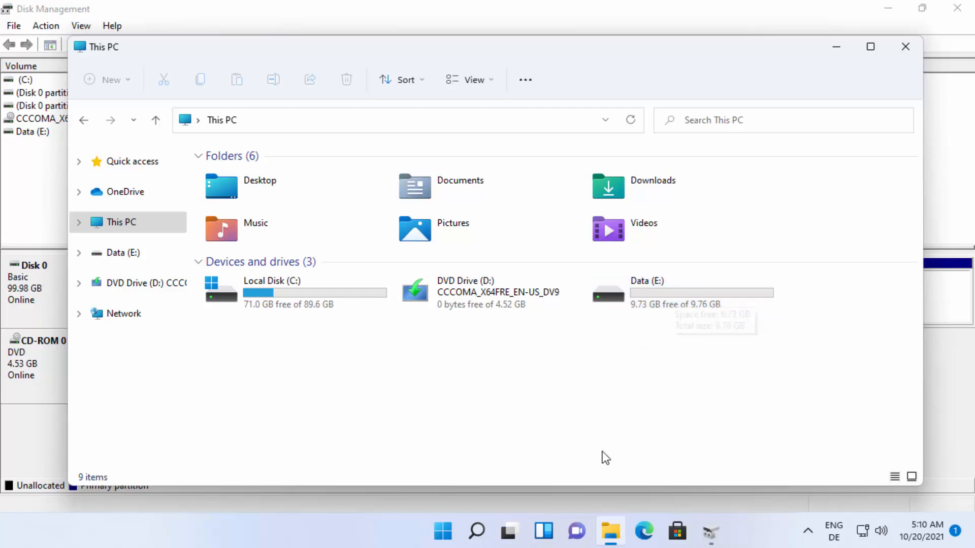
left_click(583, 498)
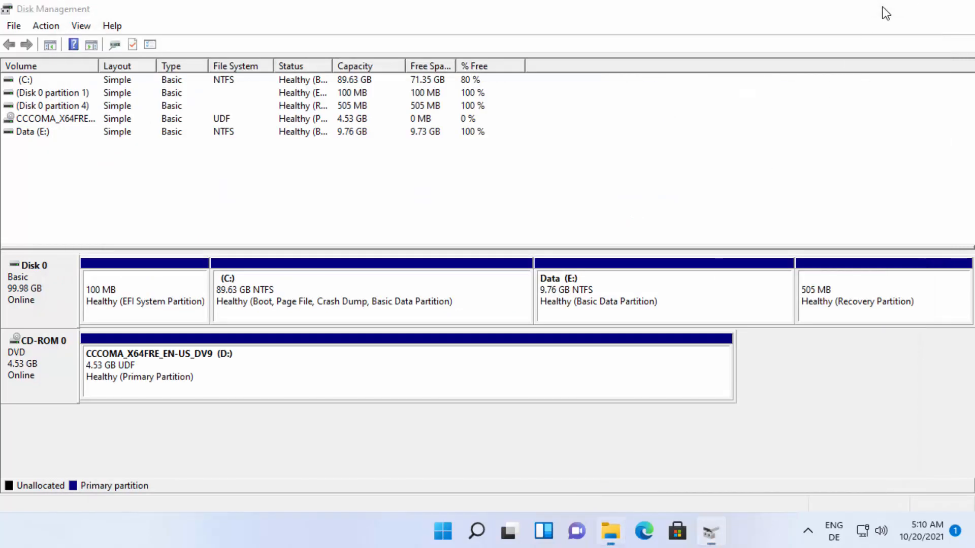
left_click(885, 7)
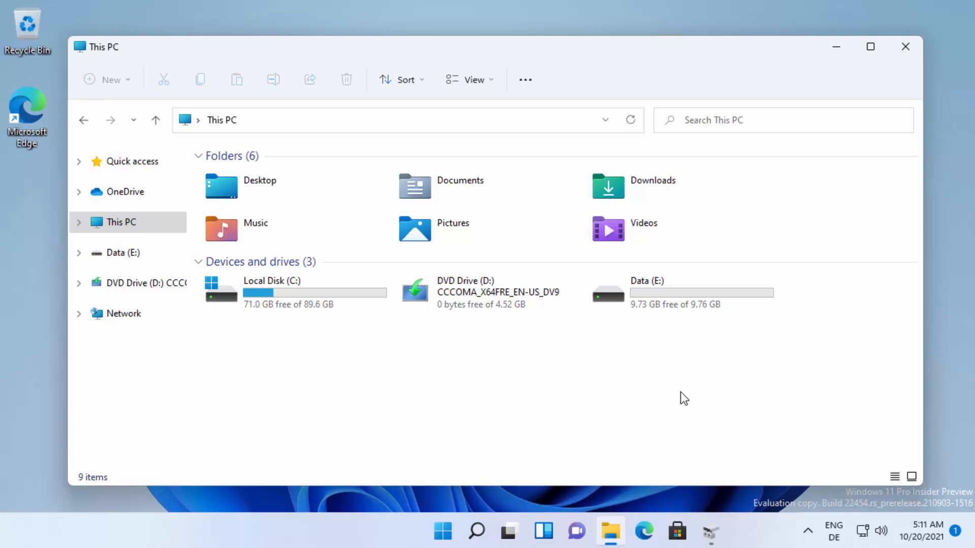
mouse_move(672, 312)
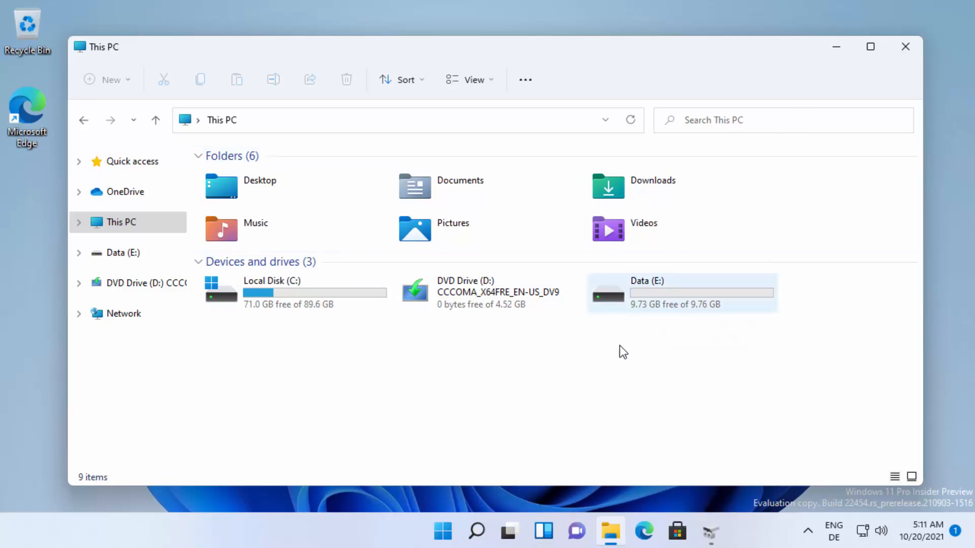
Try to find the partition tool by searching Windows for "partition", and dismiss the search
left_click(477, 532)
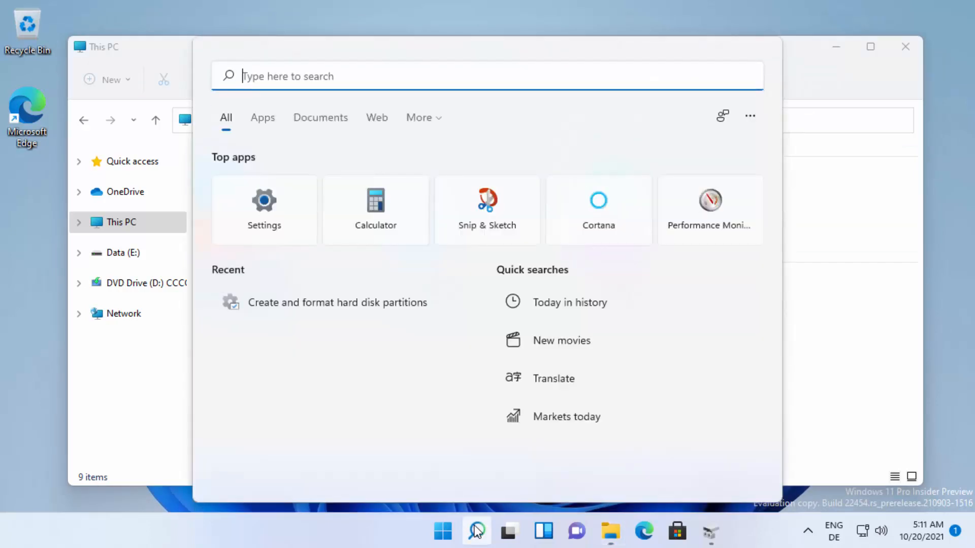
type("pa")
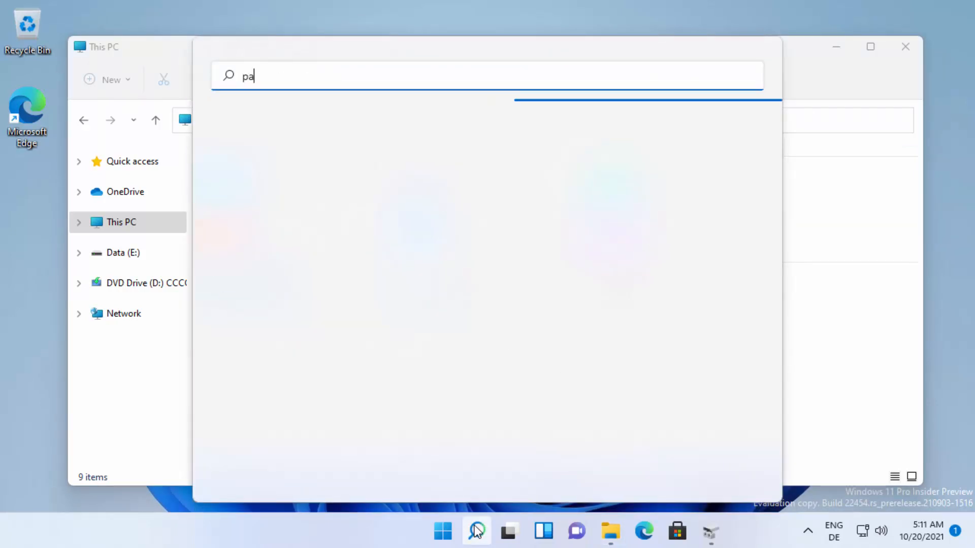
type("rtition")
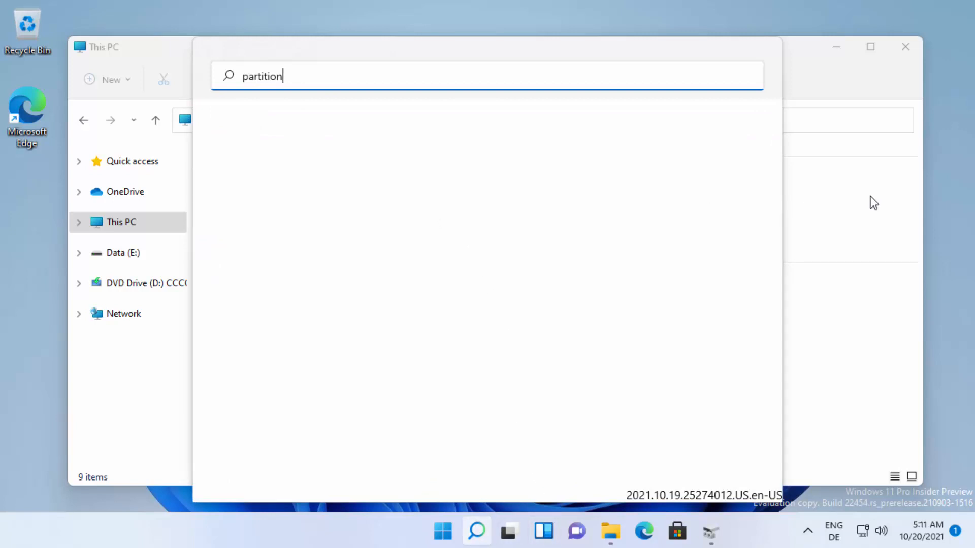
left_click(921, 233)
Bring Disk Management back up and close its window
left_click(710, 532)
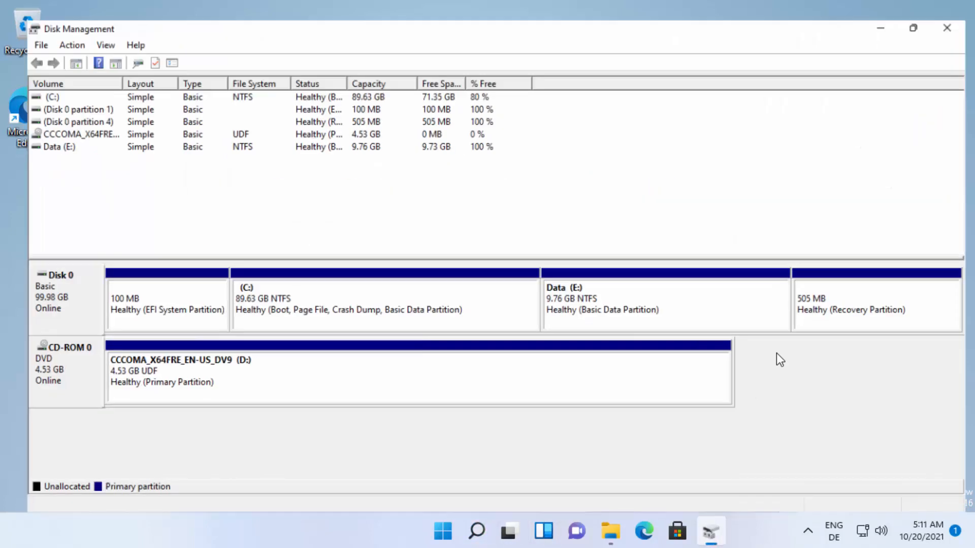
left_click(953, 12)
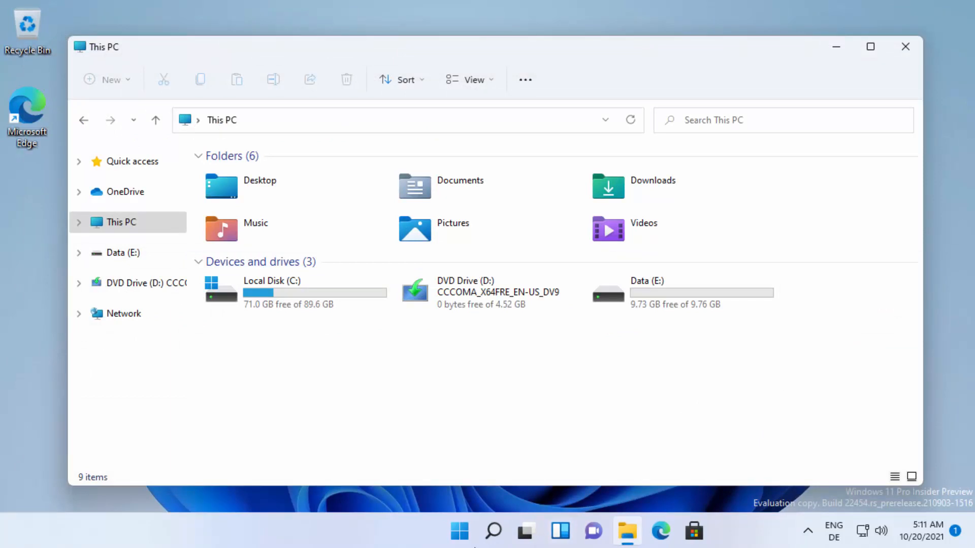
Repeat the Windows search for the partition tool, entering "partiotion" and, in a fresh search, "partition"
left_click(492, 531)
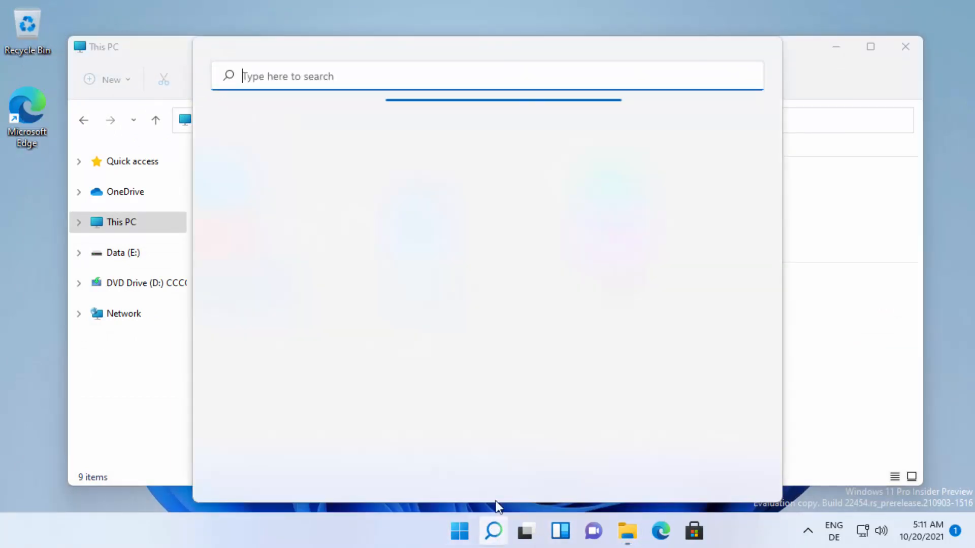
type("partiotion")
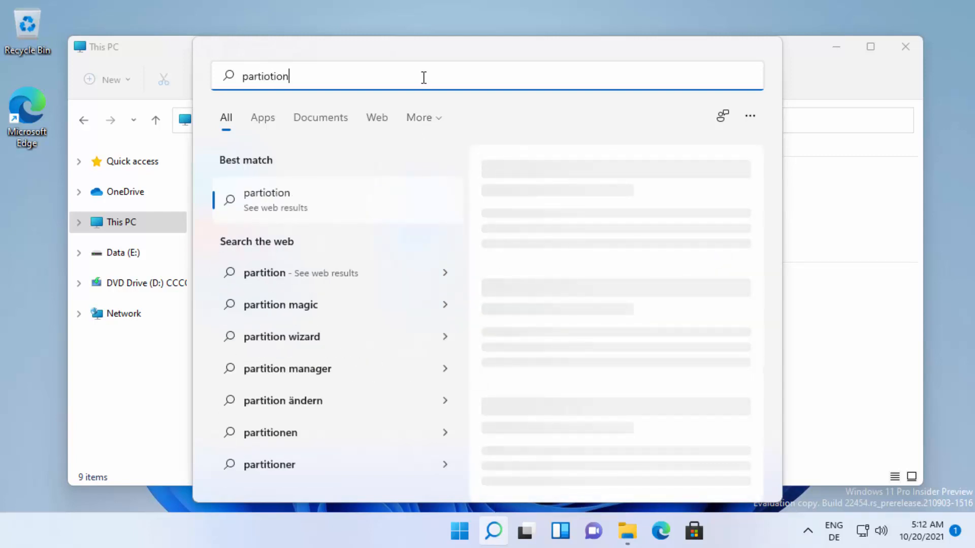
left_click(940, 148)
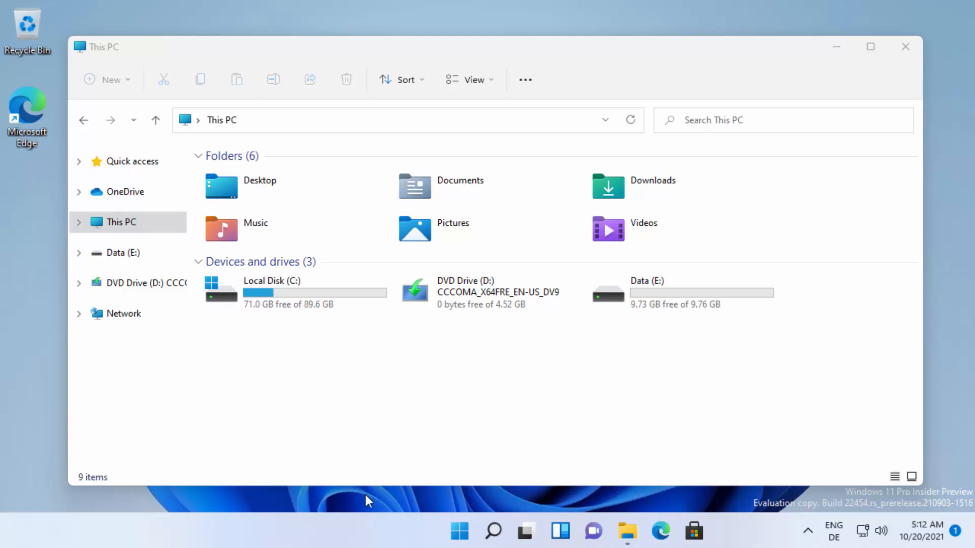
left_click(497, 531)
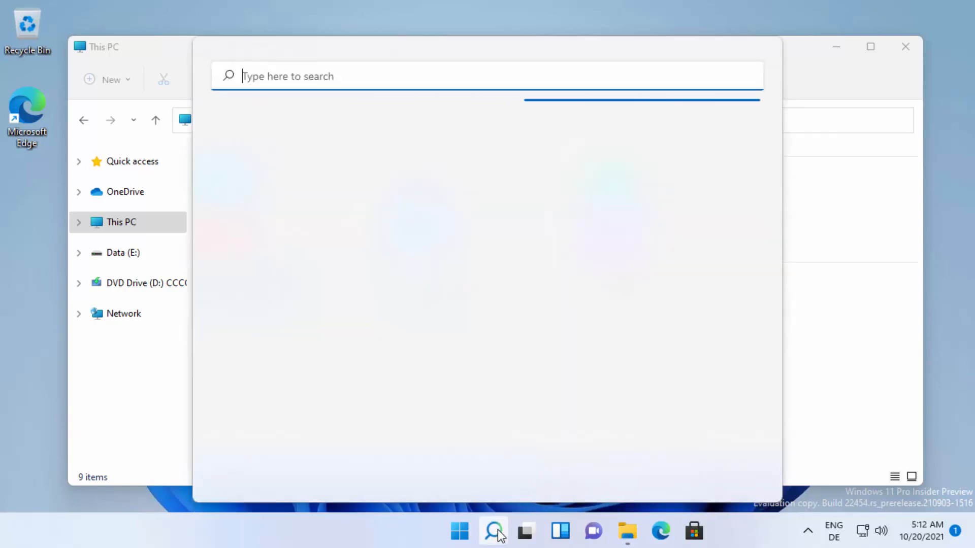
type("pa")
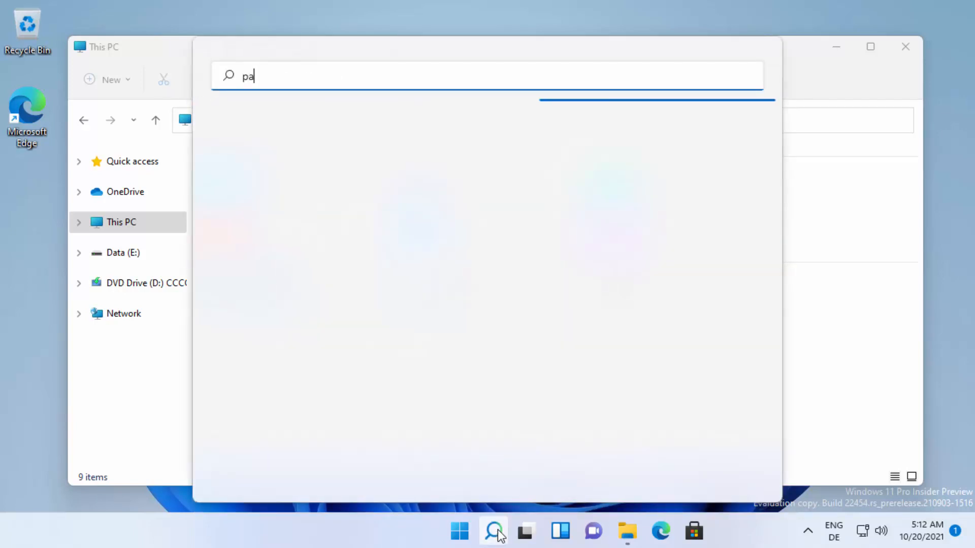
type("rtition")
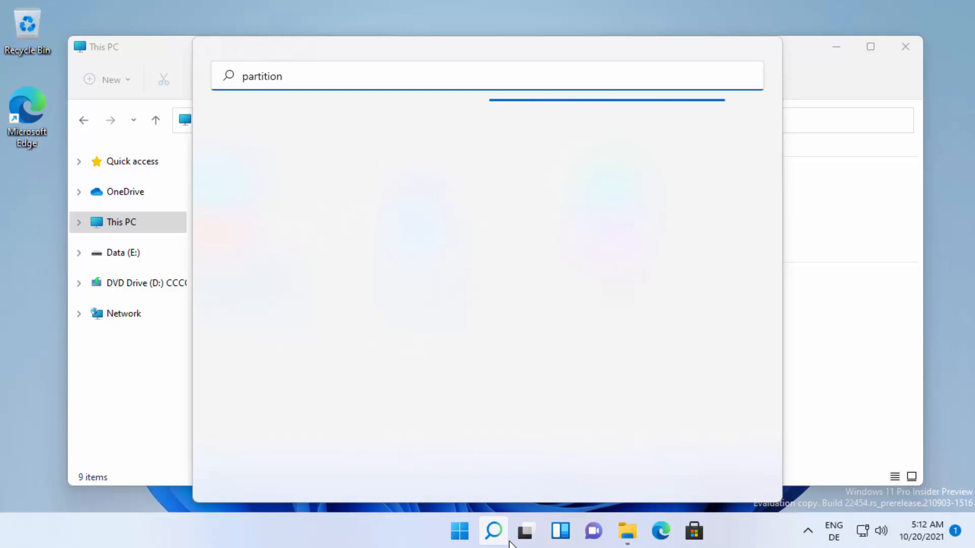
mouse_move(523, 533)
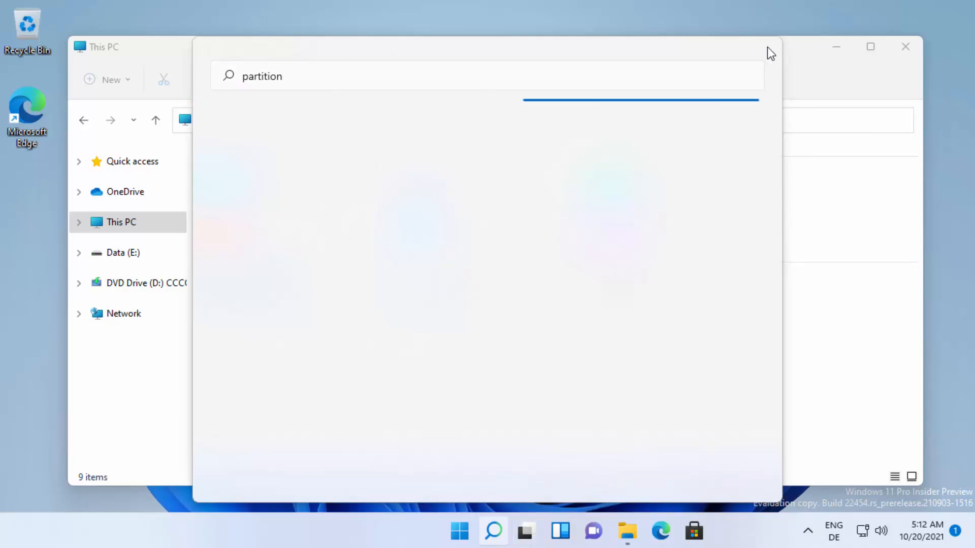
left_click(548, 86)
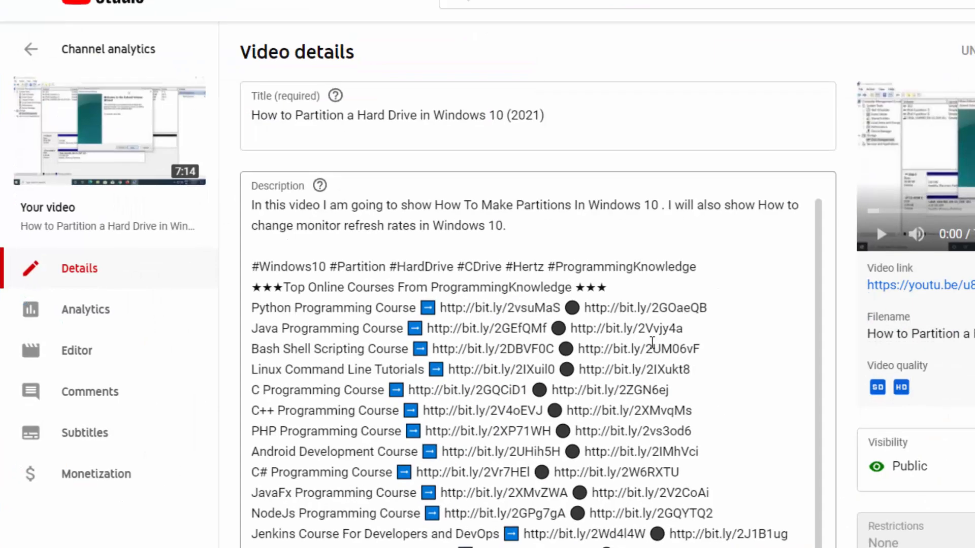
Take the word "Partition" from the video title in YouTube Studio and try it in a new Windows search
double_click(320, 115)
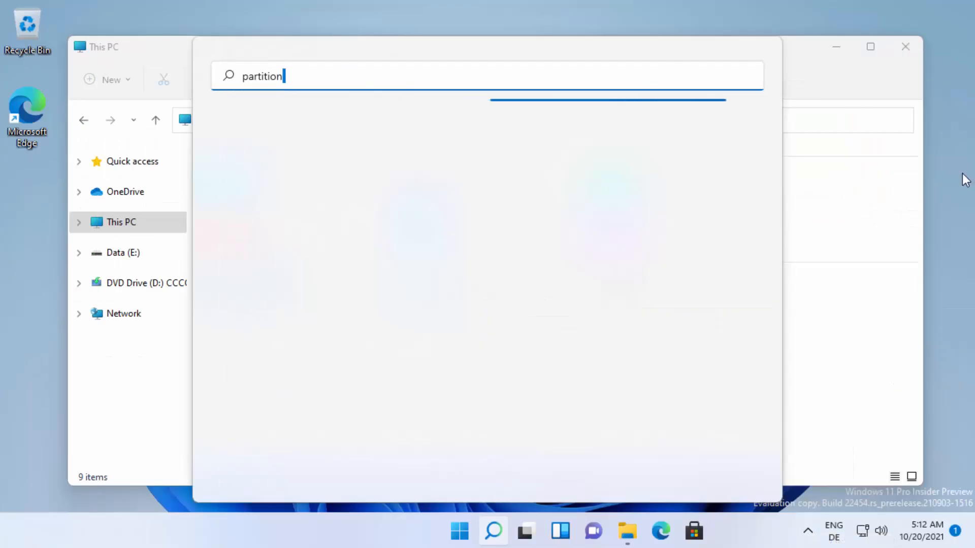
left_click(493, 538)
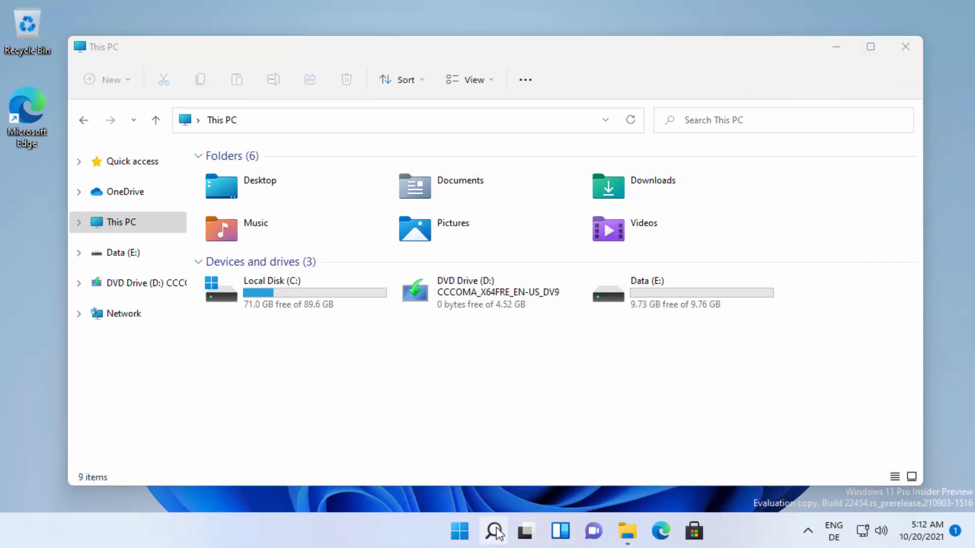
left_click(494, 534)
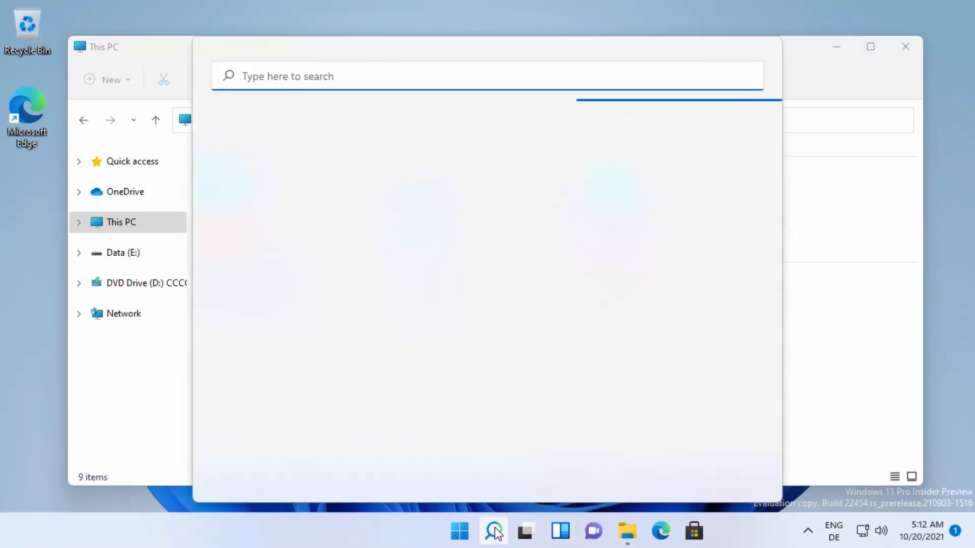
type("Partition")
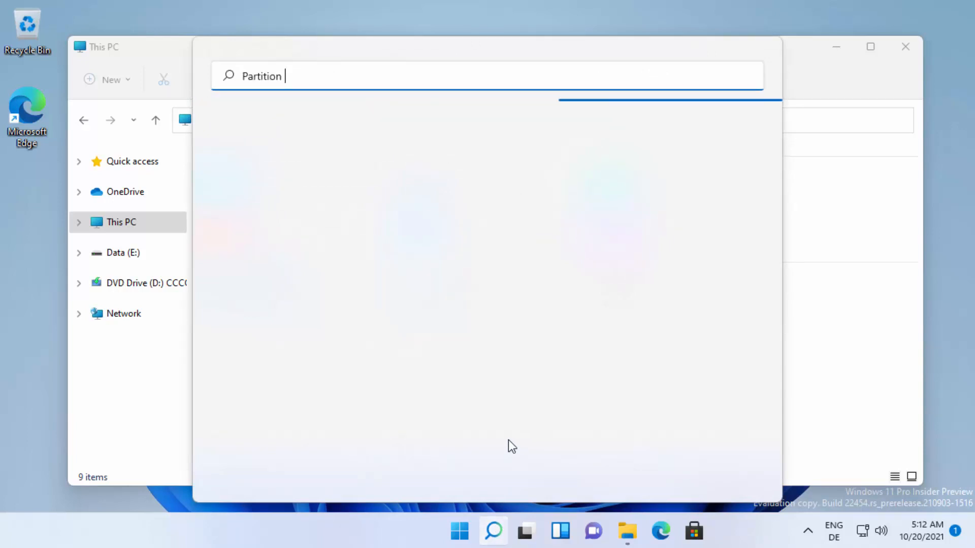
key("BackSpace")
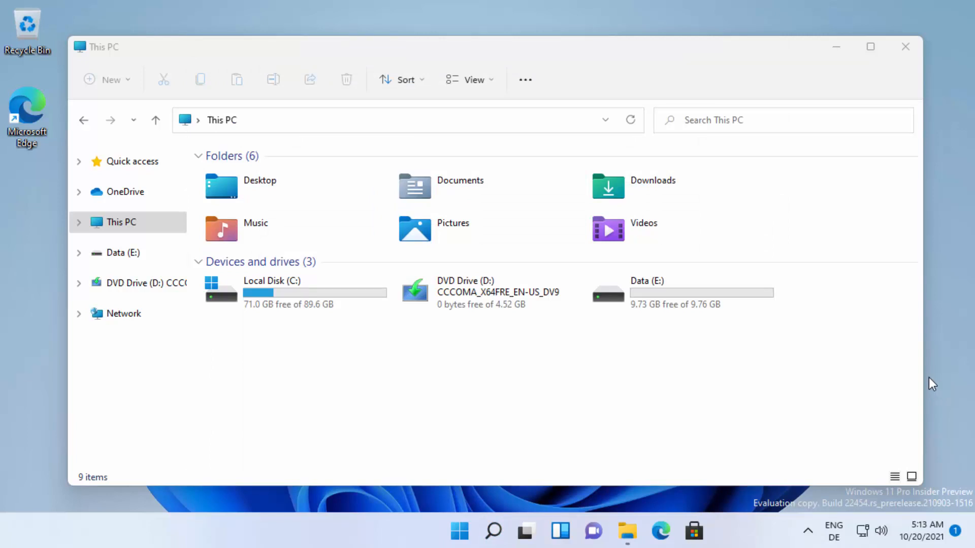
Open Computer Management for This PC from File Explorer, maximize it and show Disk Management under Storage
right_click(138, 224)
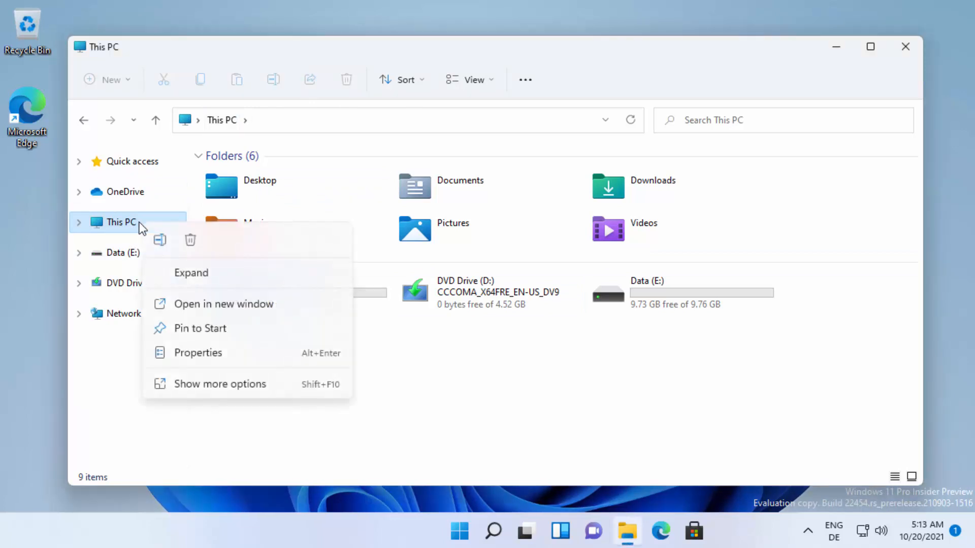
left_click(224, 385)
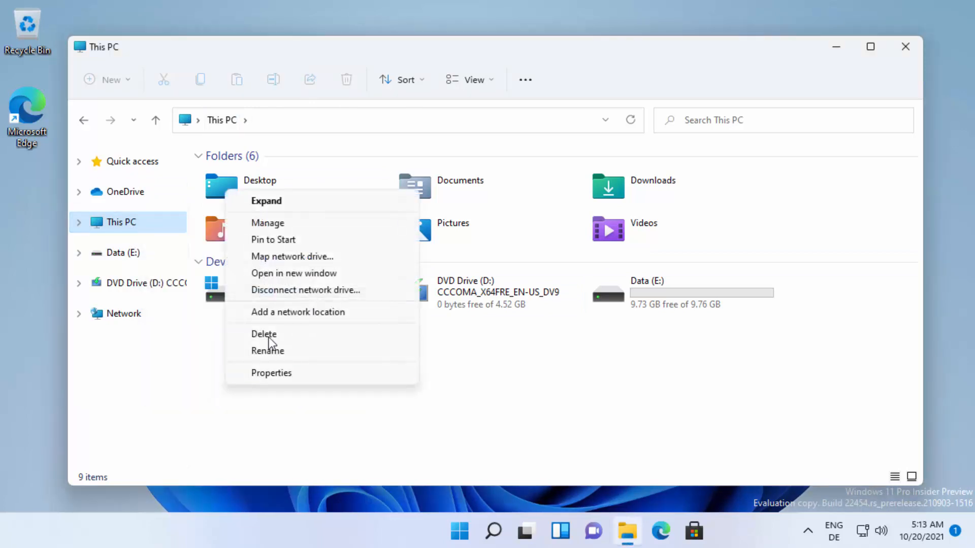
left_click(273, 224)
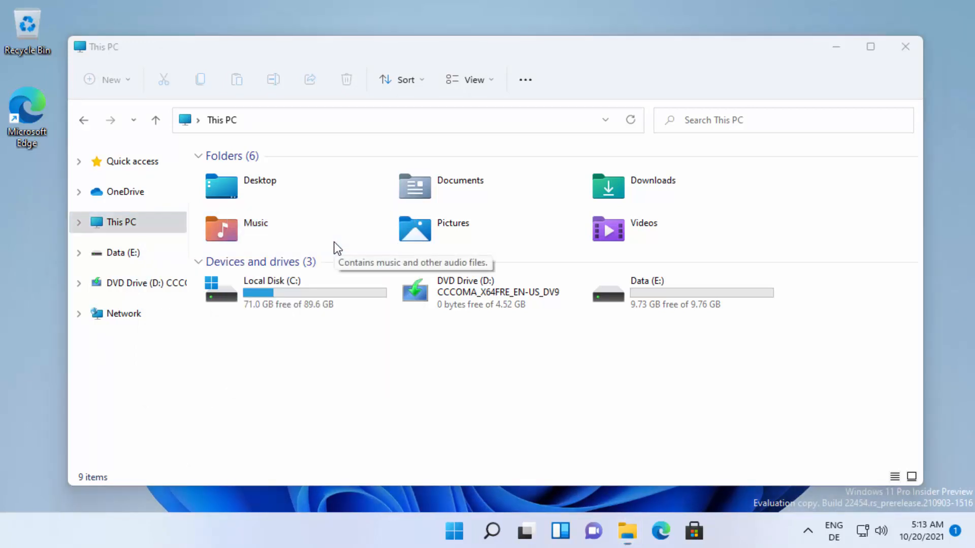
left_click(712, 12)
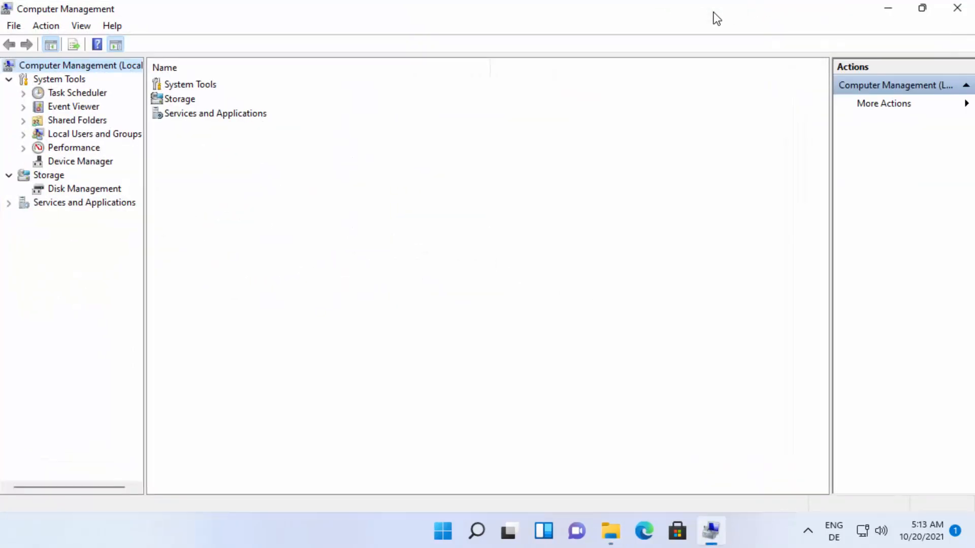
left_click(67, 192)
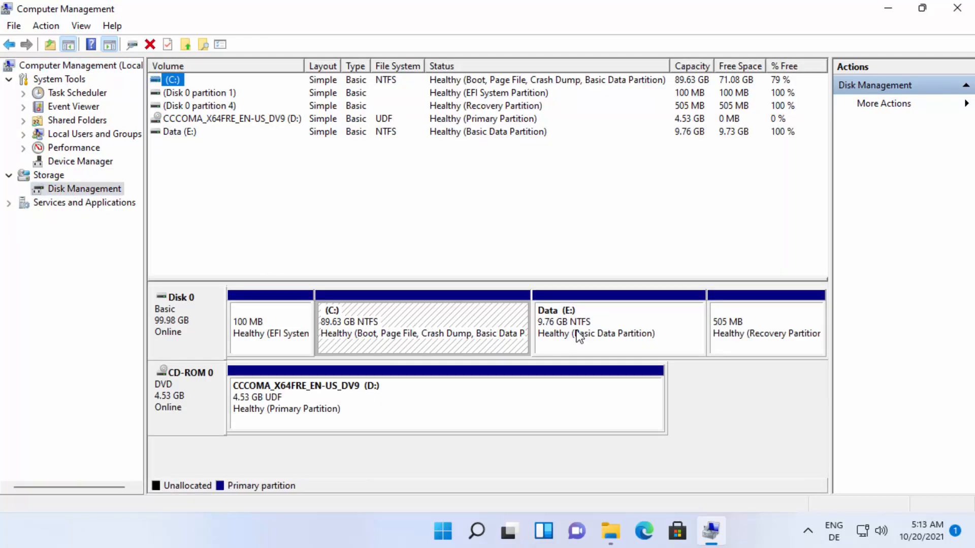
Delete the Data (E:) volume on Disk 0 and accept erasing all data on it
left_click(581, 335)
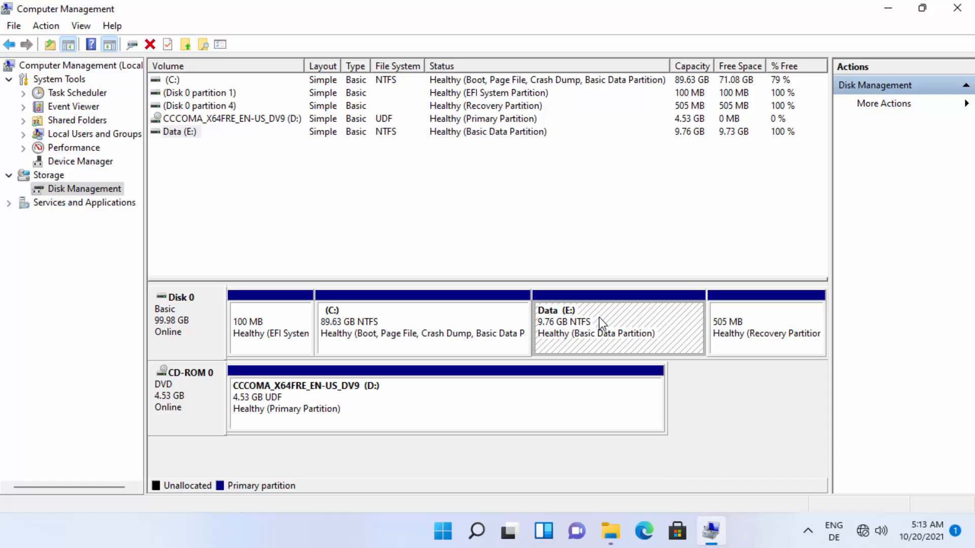
left_click(611, 223)
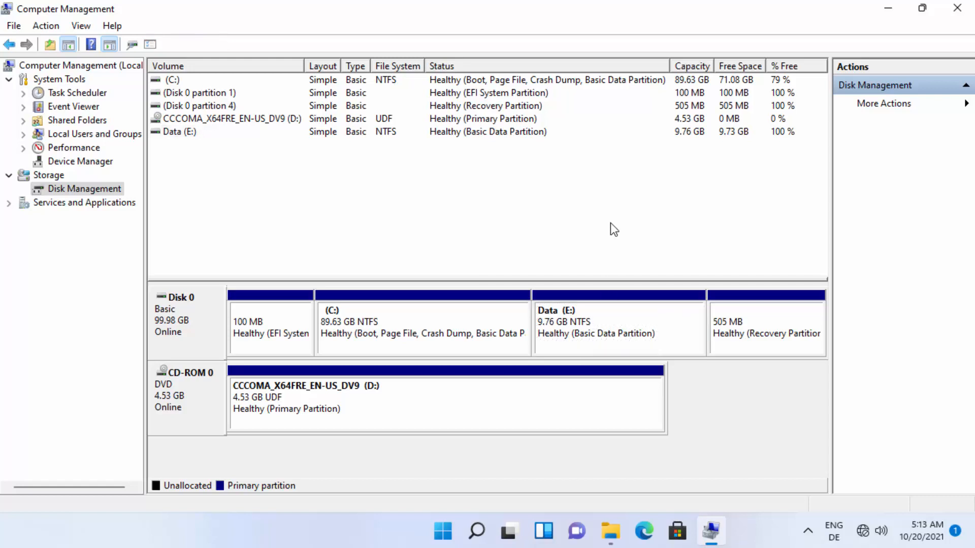
left_click(613, 321)
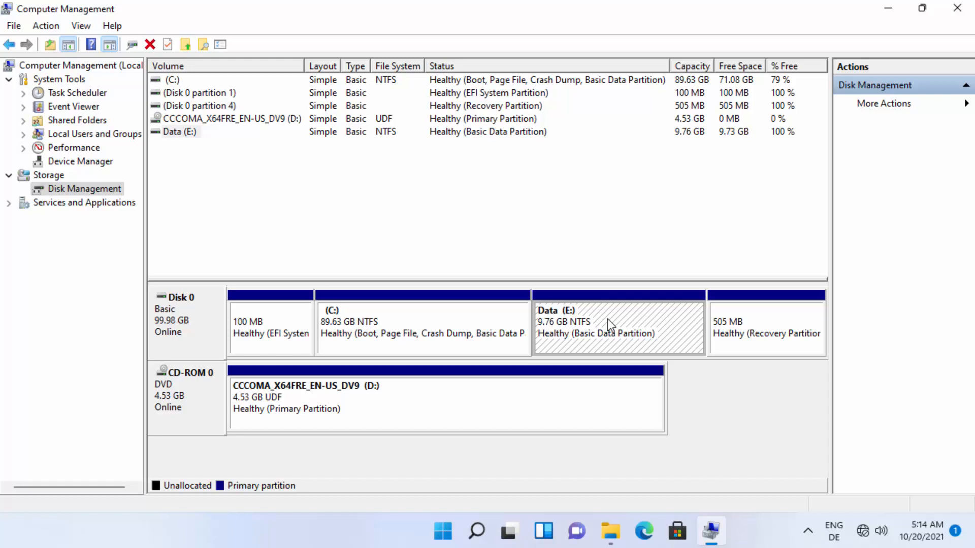
right_click(608, 319)
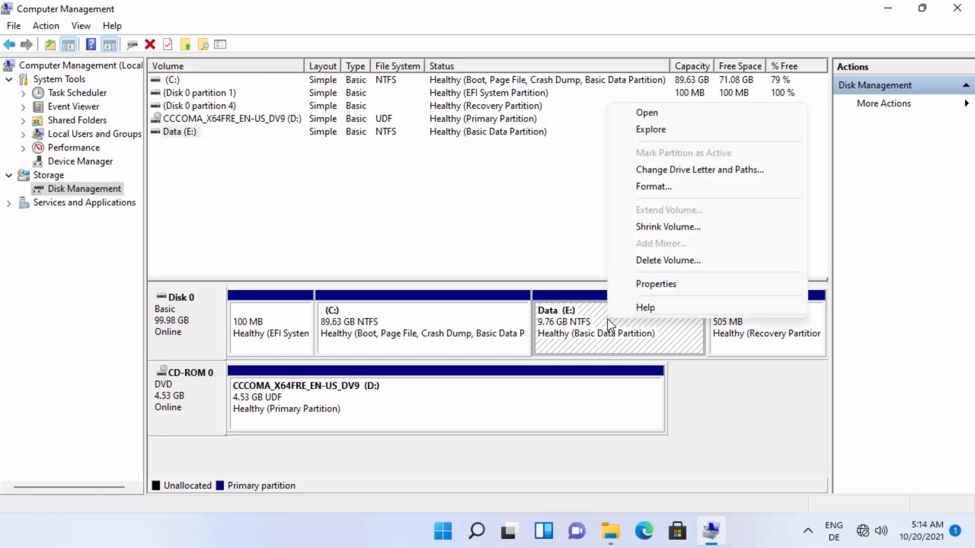
left_click(654, 261)
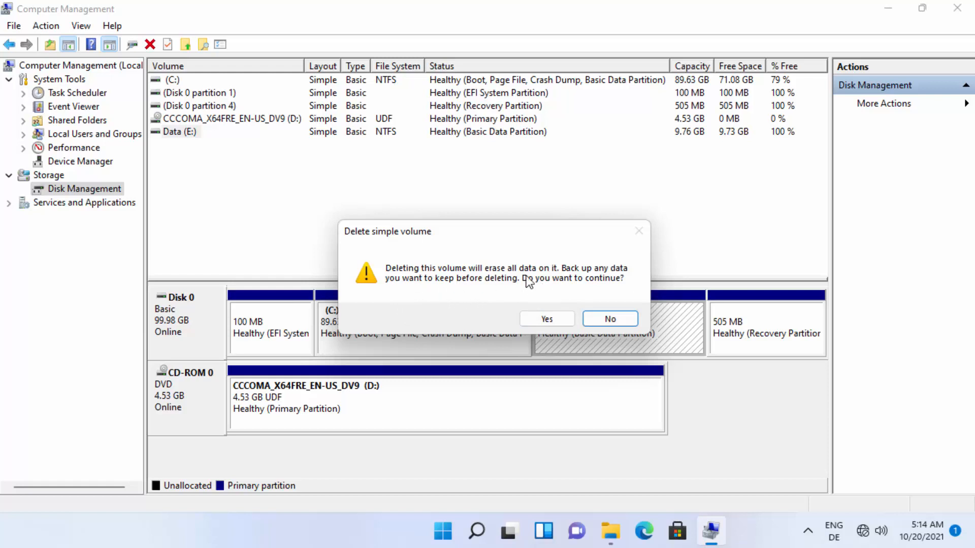
left_click(541, 319)
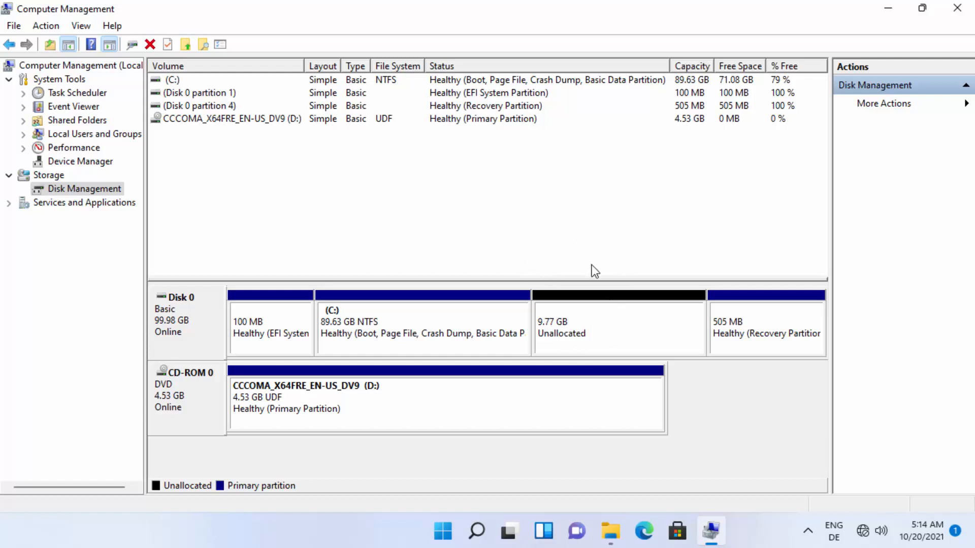
Extend the C: volume with the full 9999 MB of adjacent unallocated space on Disk 0
left_click(588, 325)
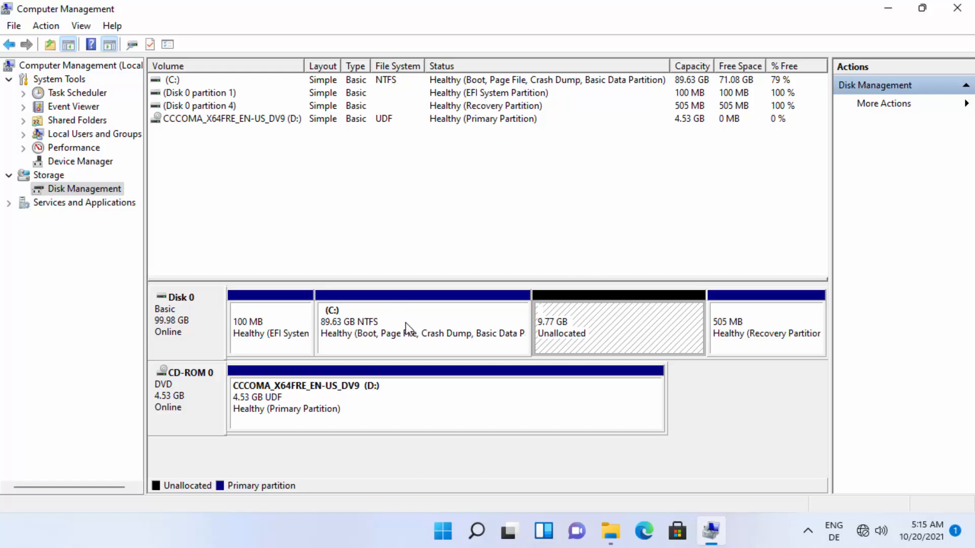
left_click(442, 327)
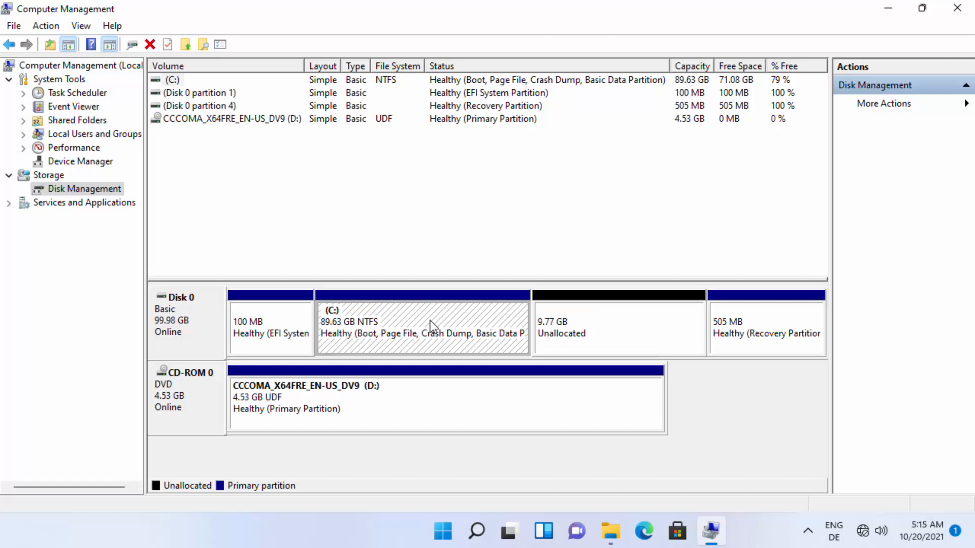
right_click(434, 319)
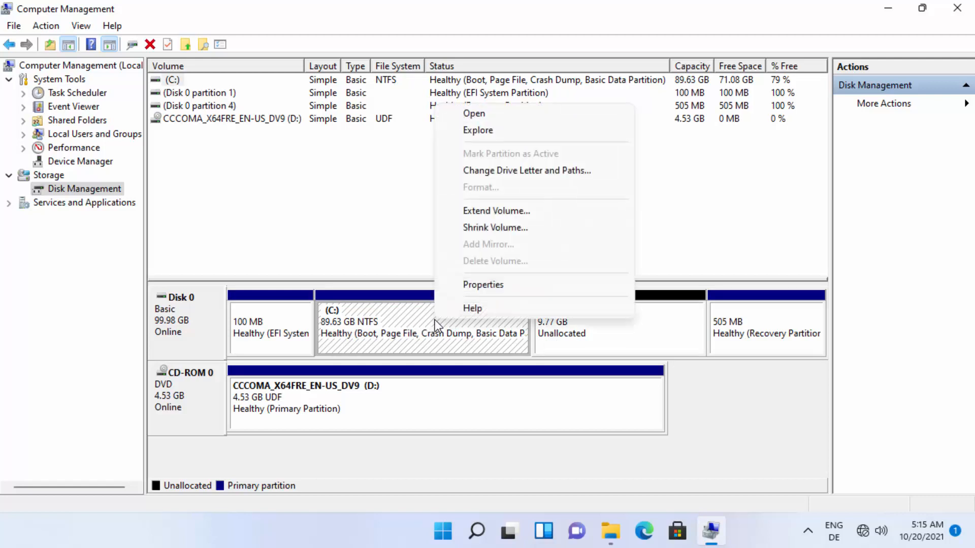
left_click(506, 213)
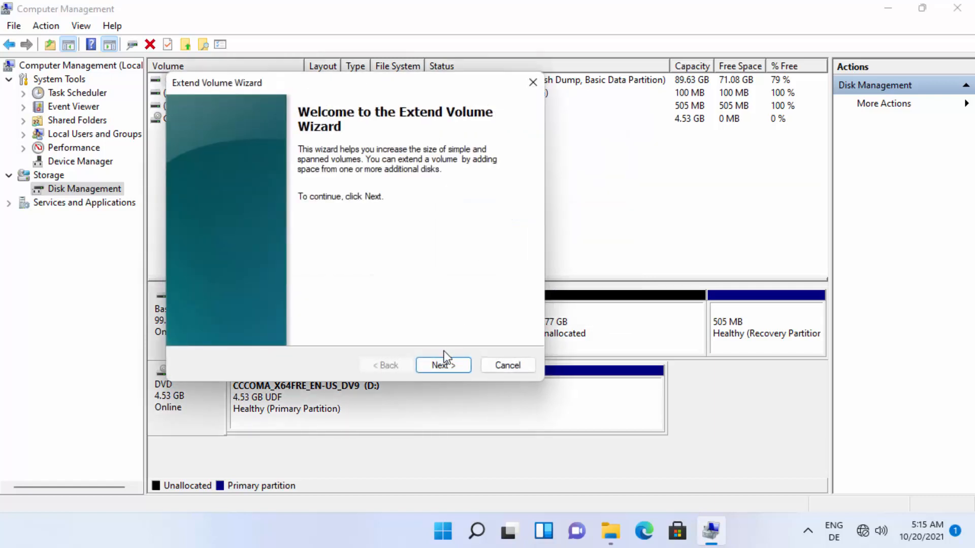
left_click(444, 365)
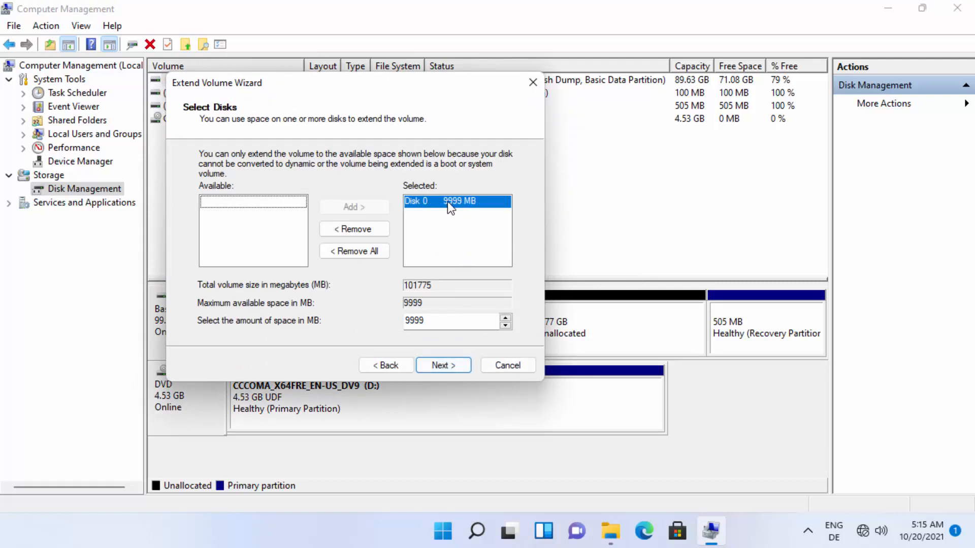
left_click_drag(428, 77, 375, 84)
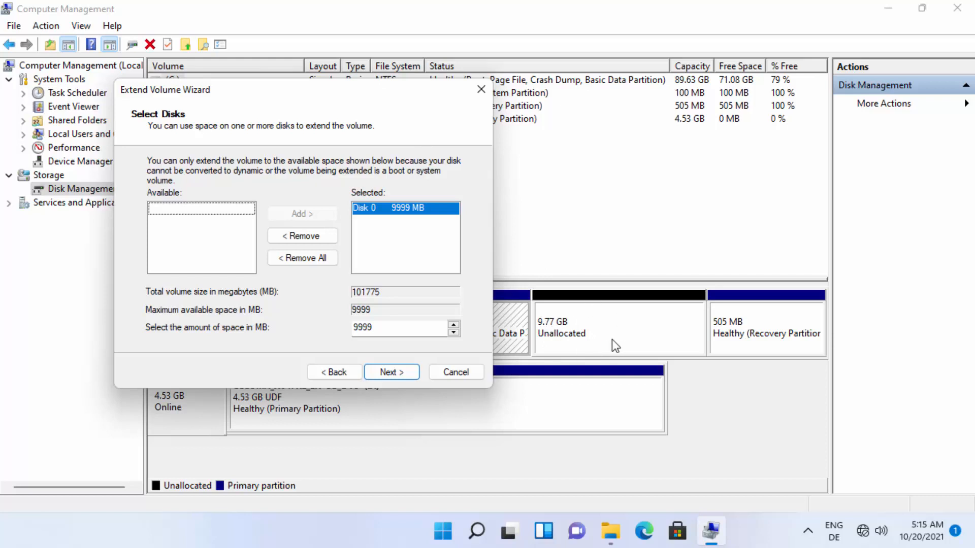
left_click_drag(333, 96, 451, 101)
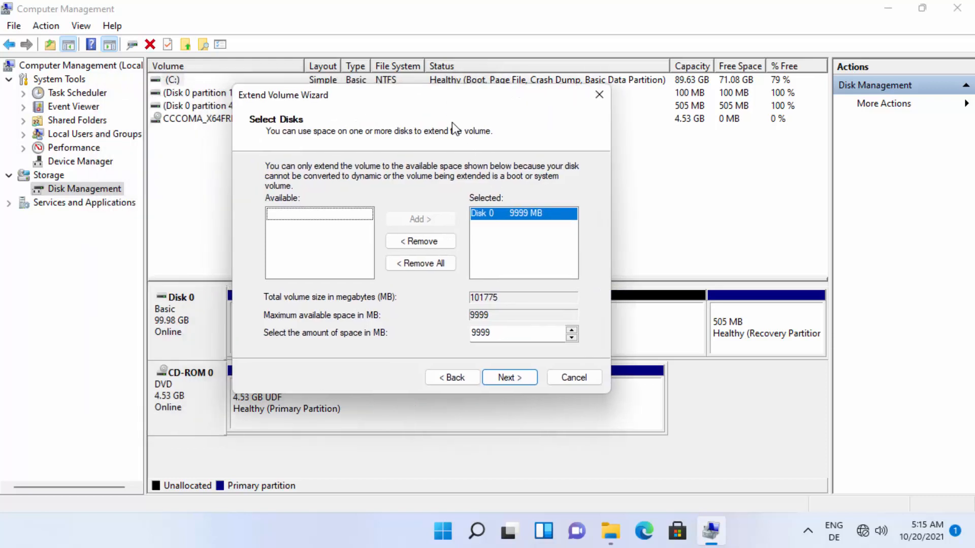
left_click(509, 378)
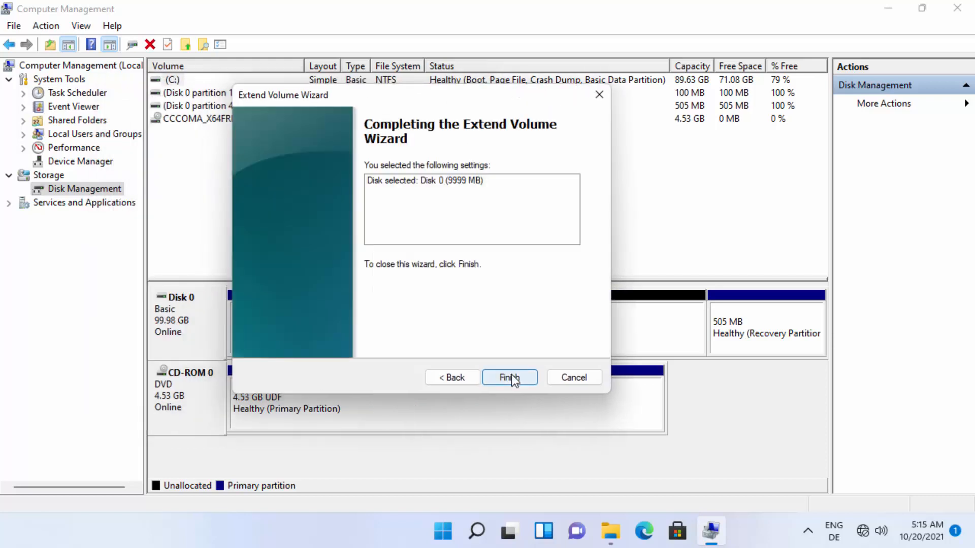
left_click(509, 377)
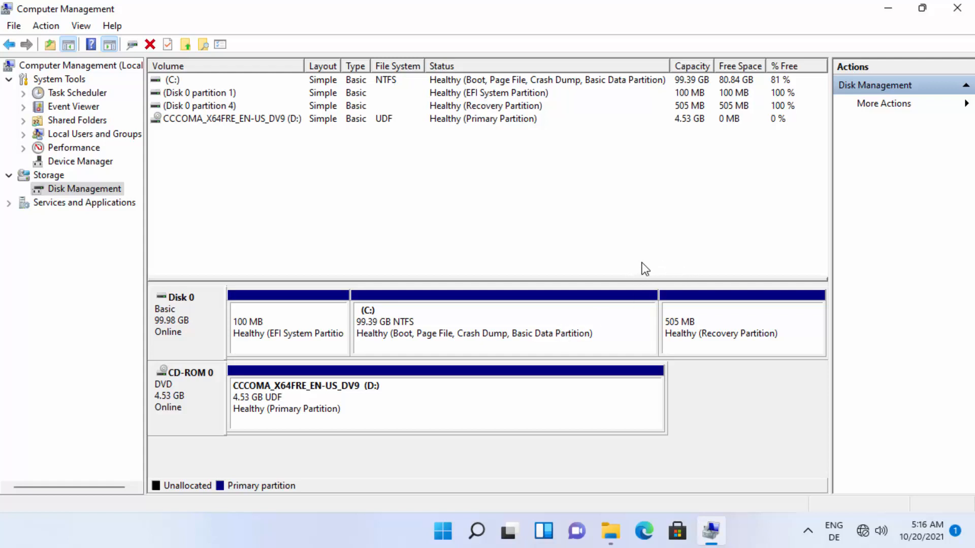
Minimize Computer Management and check the drives listed under This PC in File Explorer
left_click(891, 13)
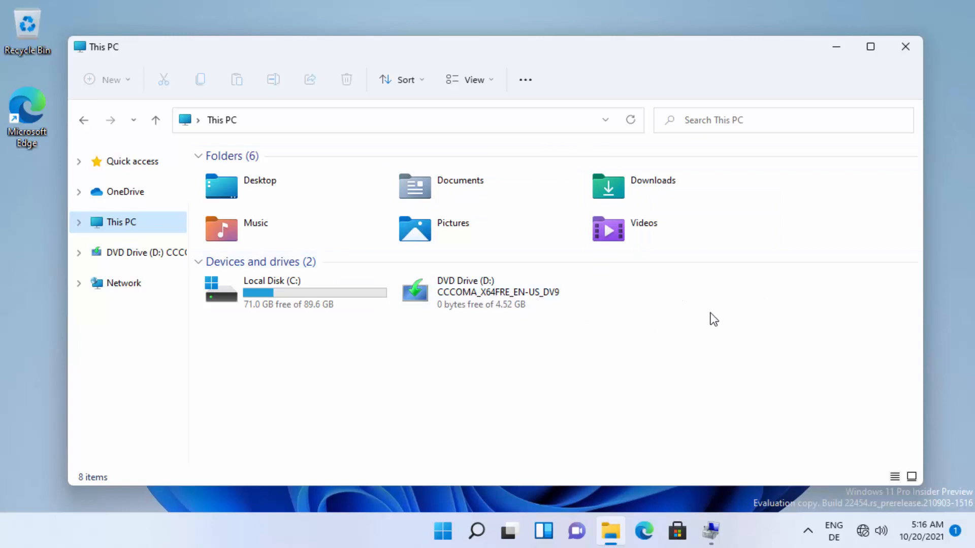
left_click(683, 319)
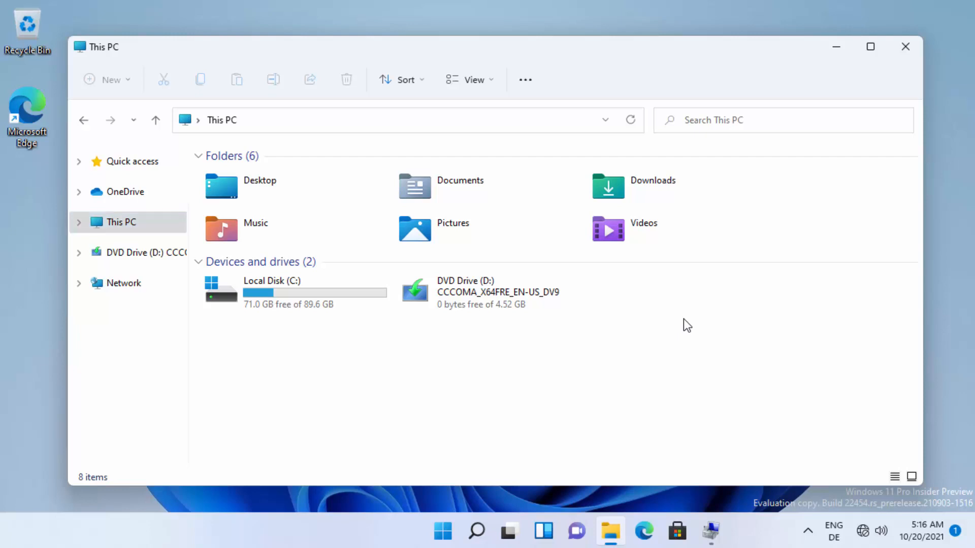